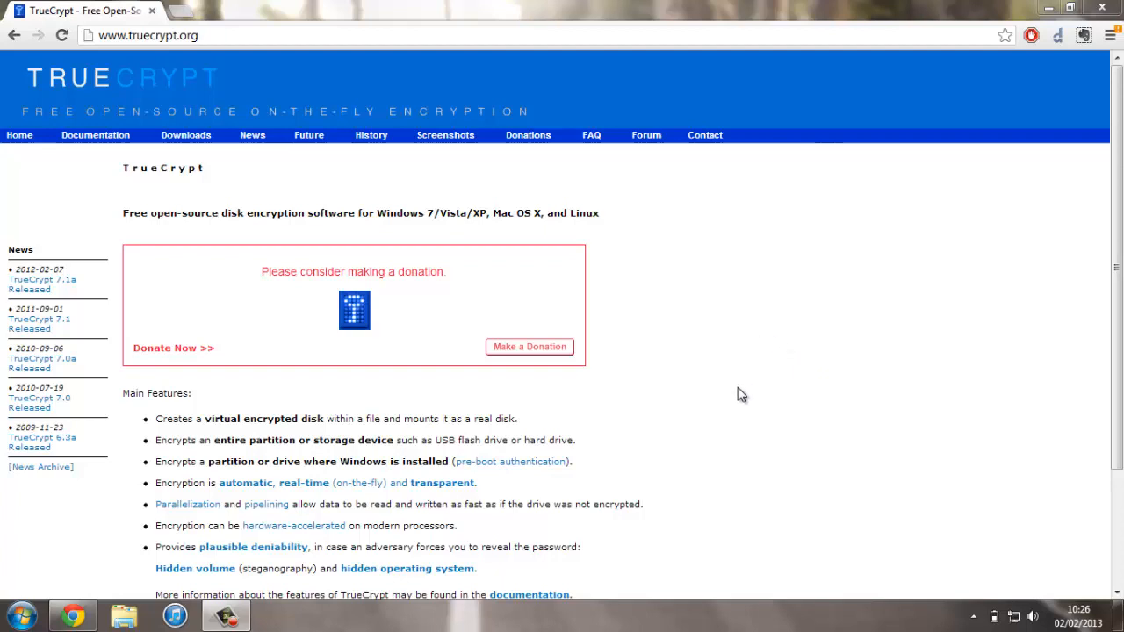
Review the main features on the TrueCrypt home page, especially the virtual encrypted disk feature
{"action": "scroll", "coordinate": [741, 395], "scroll_direction": "down", "scroll_amount": 1}
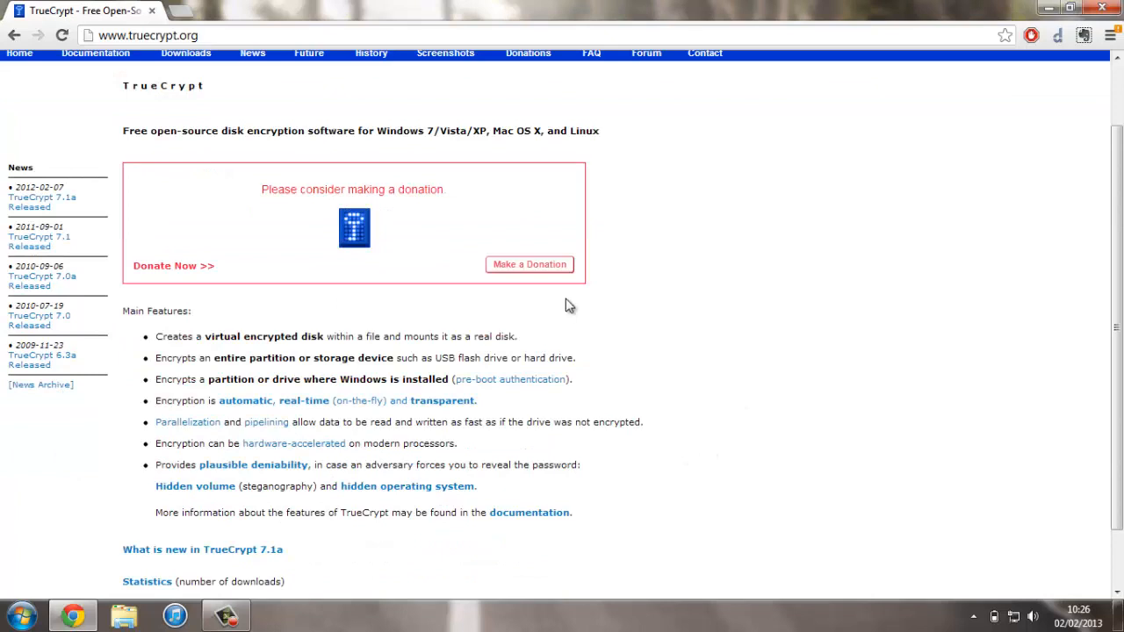
{"action": "left_click_drag", "start_coordinate": [534, 342], "coordinate": [157, 342]}
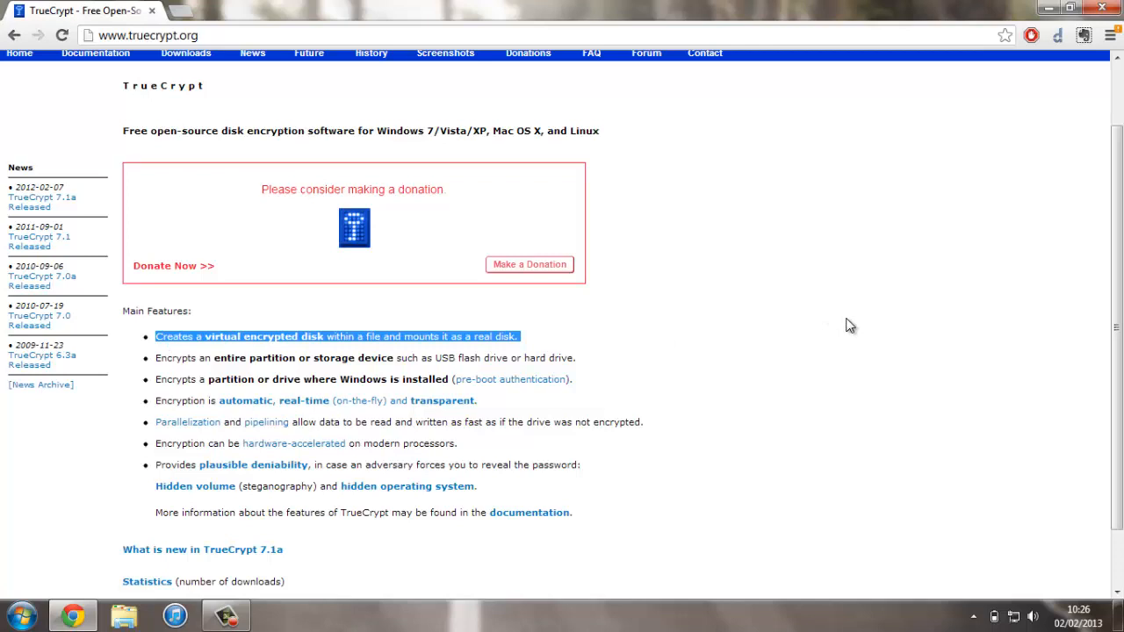
{"action": "left_click", "coordinate": [849, 326]}
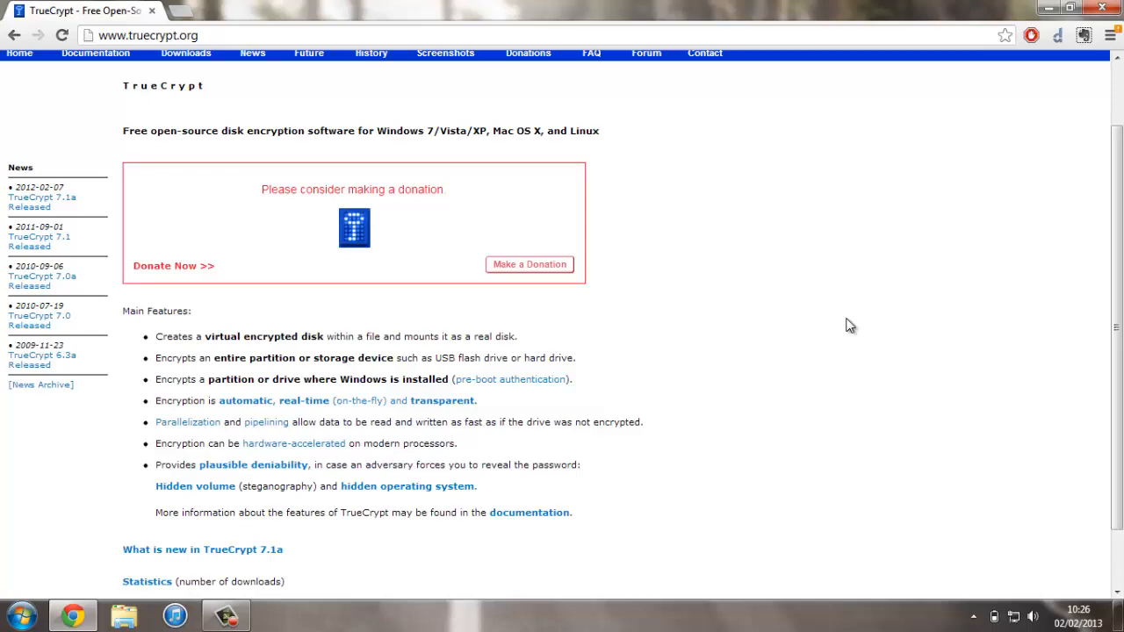
{"action": "scroll", "coordinate": [848, 327], "scroll_direction": "up", "scroll_amount": 1}
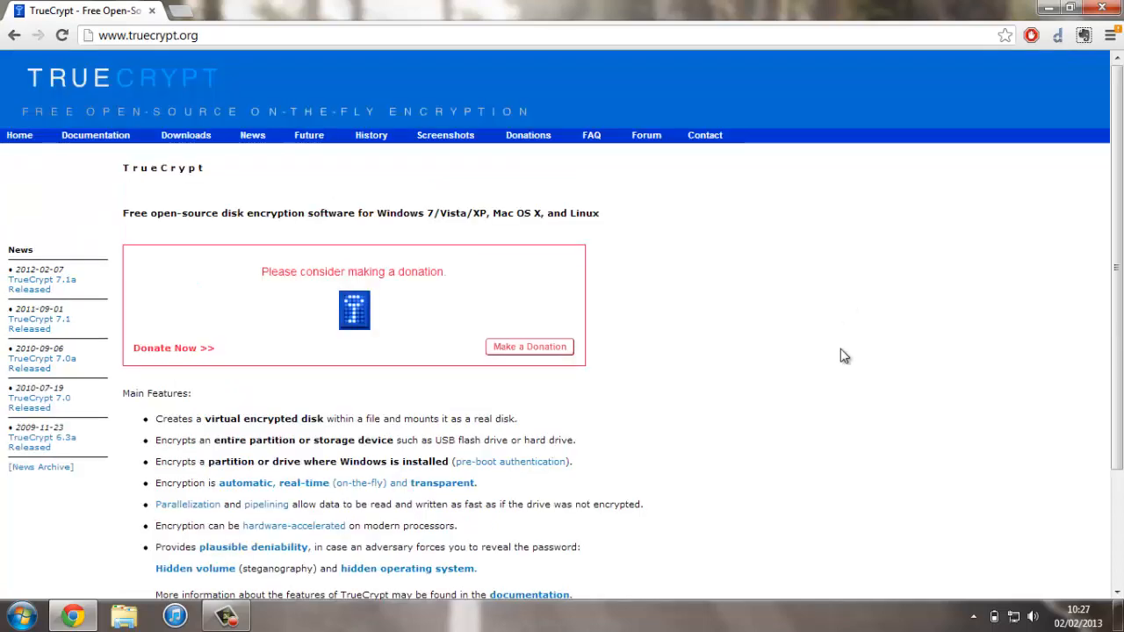
Open the TrueCrypt downloads page and examine the packages for Windows, Mac OS X and Linux
{"action": "left_click", "coordinate": [193, 137]}
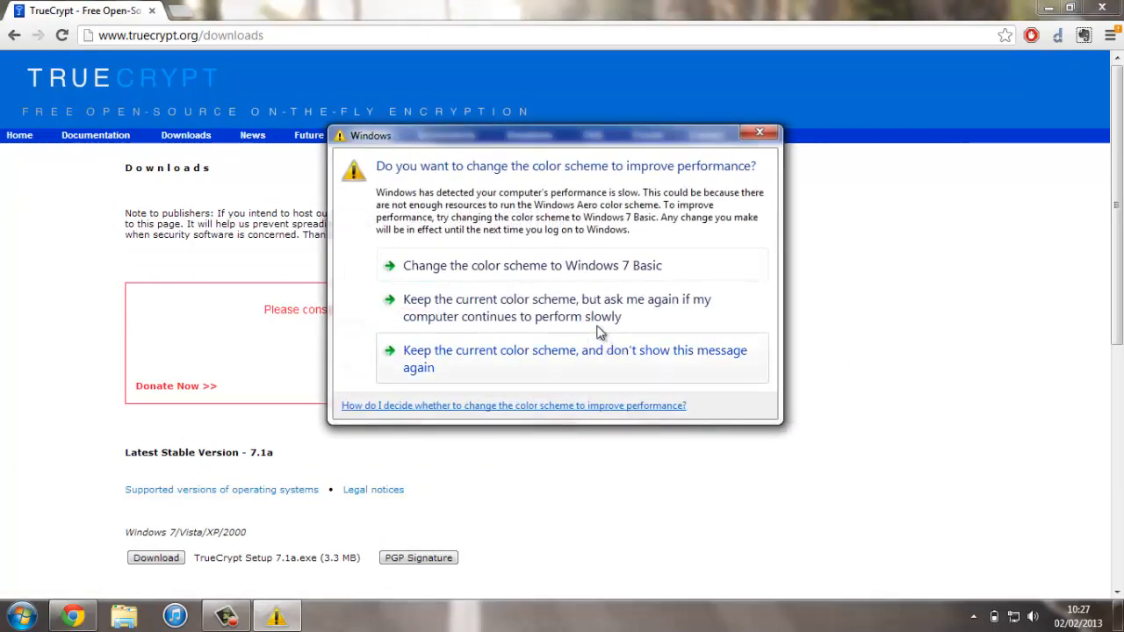
{"action": "left_click", "coordinate": [759, 132]}
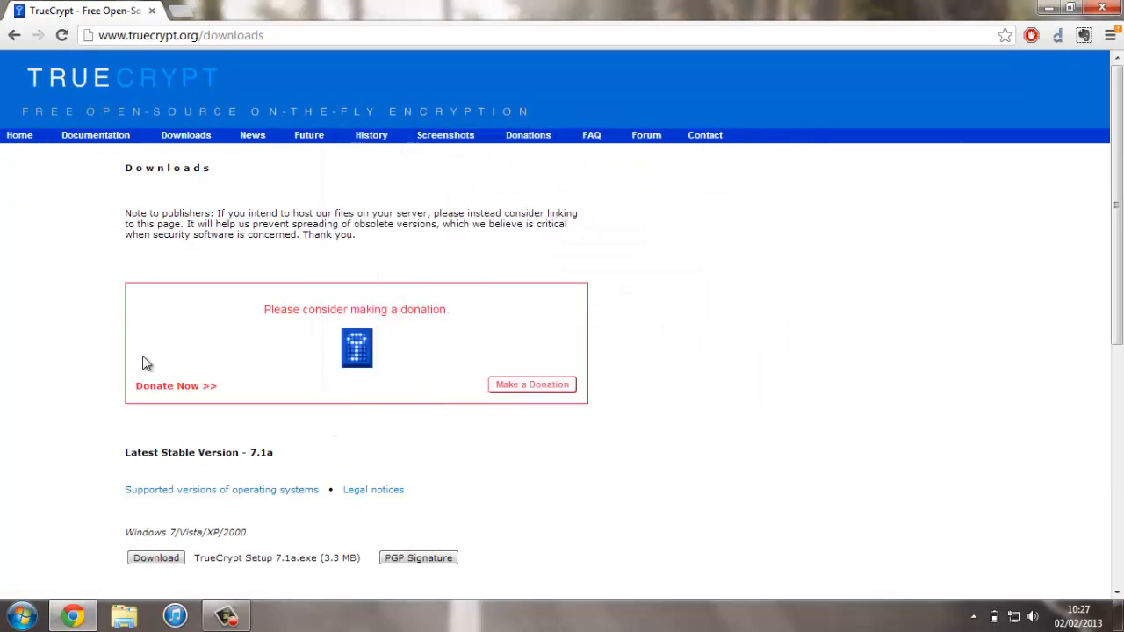
{"action": "scroll", "coordinate": [132, 523], "scroll_direction": "down", "scroll_amount": 1}
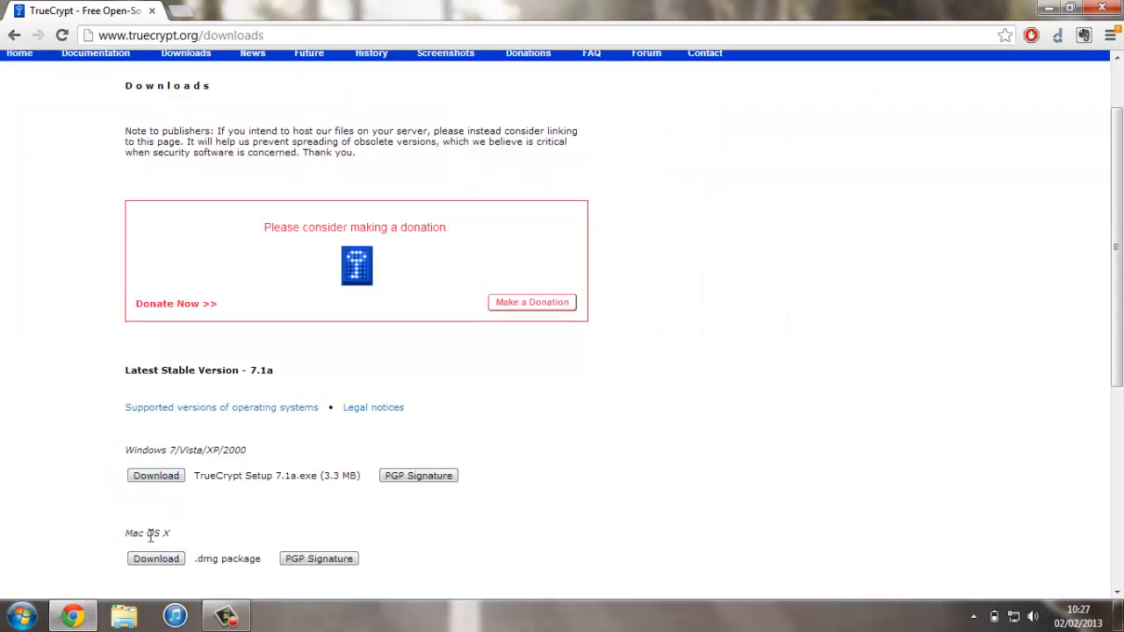
{"action": "scroll", "coordinate": [50, 484], "scroll_direction": "down", "scroll_amount": 2}
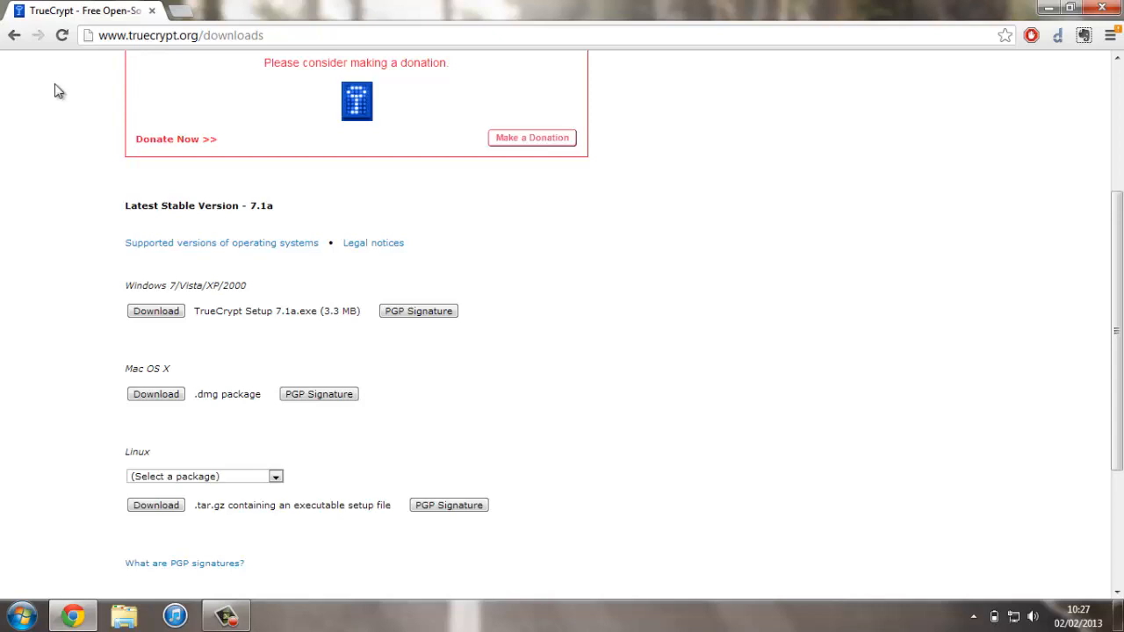
Switch to TrueCrypt and start creating an encrypted file container as a standard TrueCrypt volume
{"action": "key", "text": "super"}
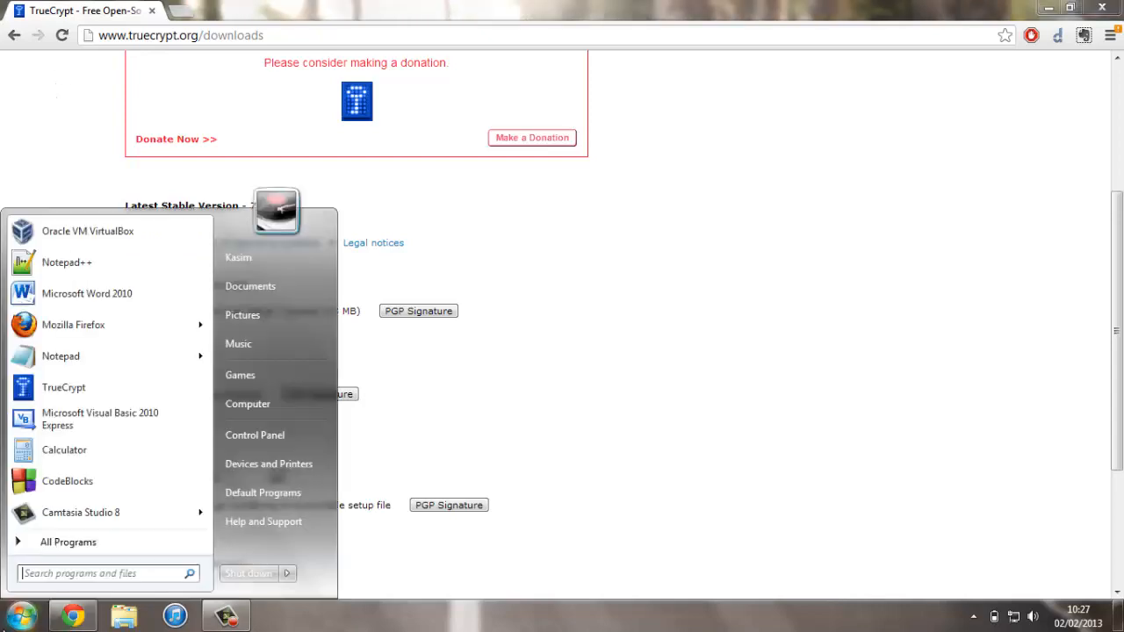
{"action": "left_click", "coordinate": [85, 387]}
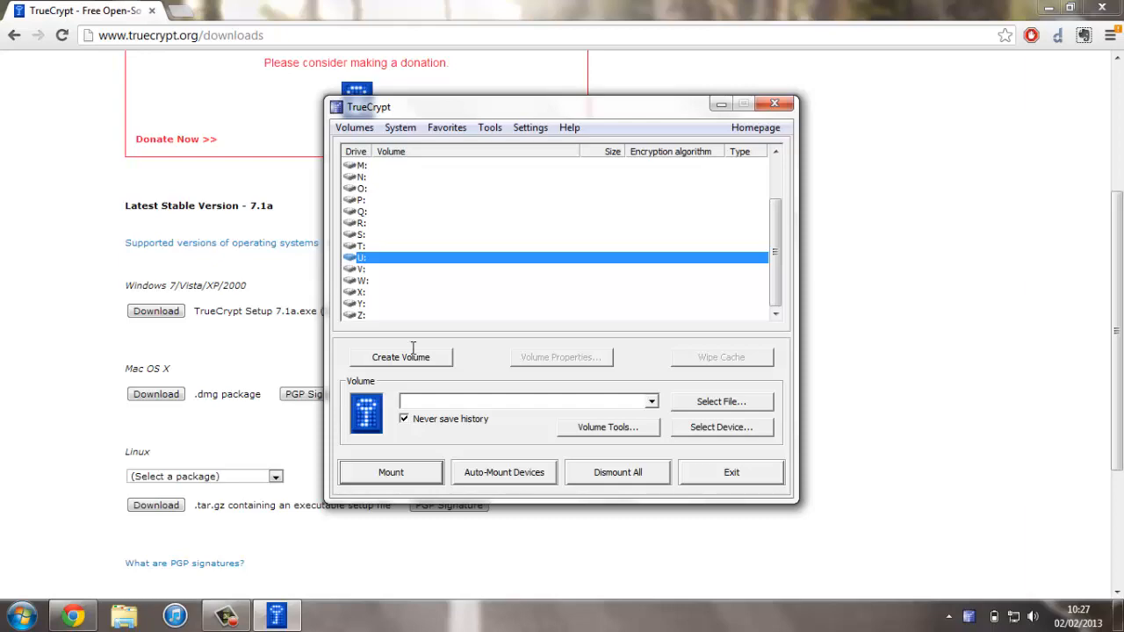
{"action": "left_click", "coordinate": [445, 360]}
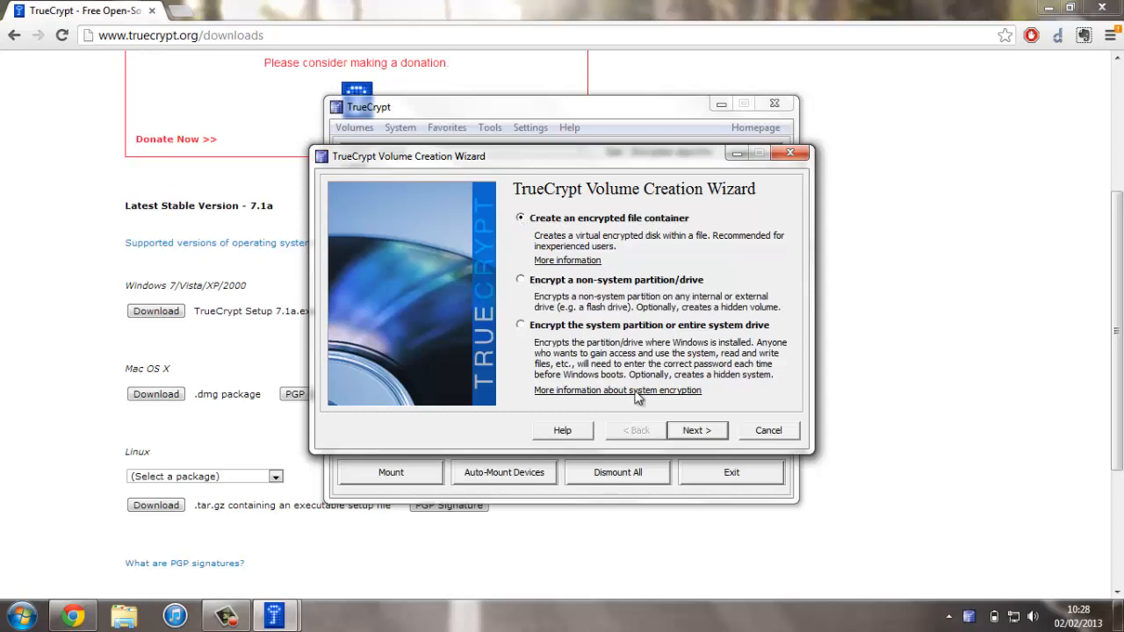
{"action": "left_click", "coordinate": [713, 434]}
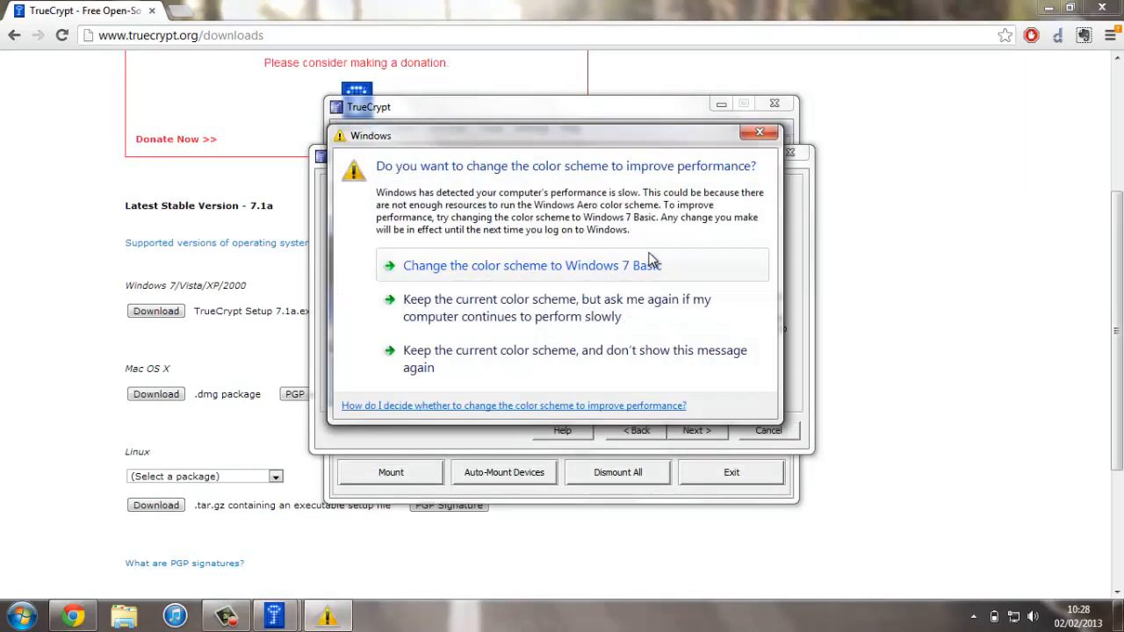
{"action": "left_click", "coordinate": [760, 132]}
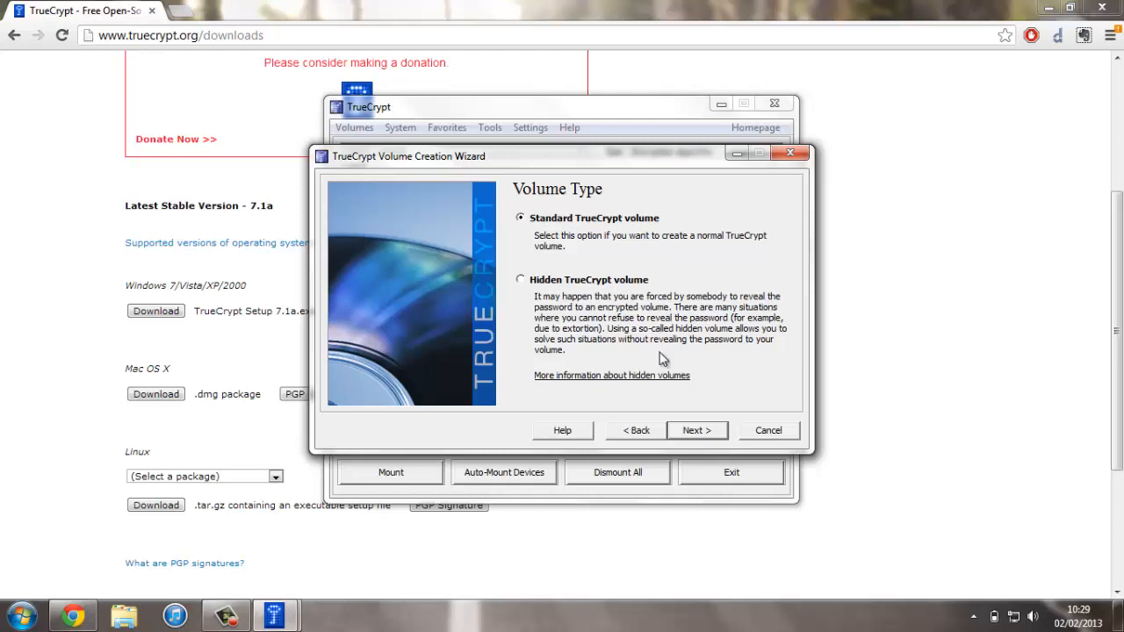
{"action": "left_click", "coordinate": [708, 431]}
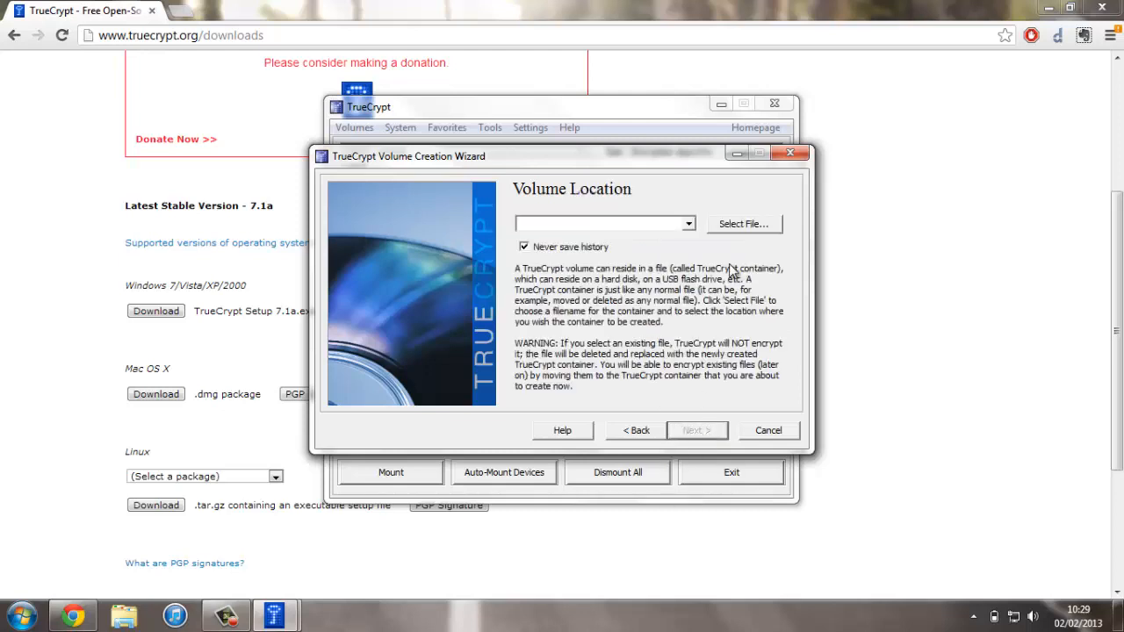
Name the container file encrypt in the user's home folder and set the volume size to 500 MB
{"action": "left_click", "coordinate": [743, 223]}
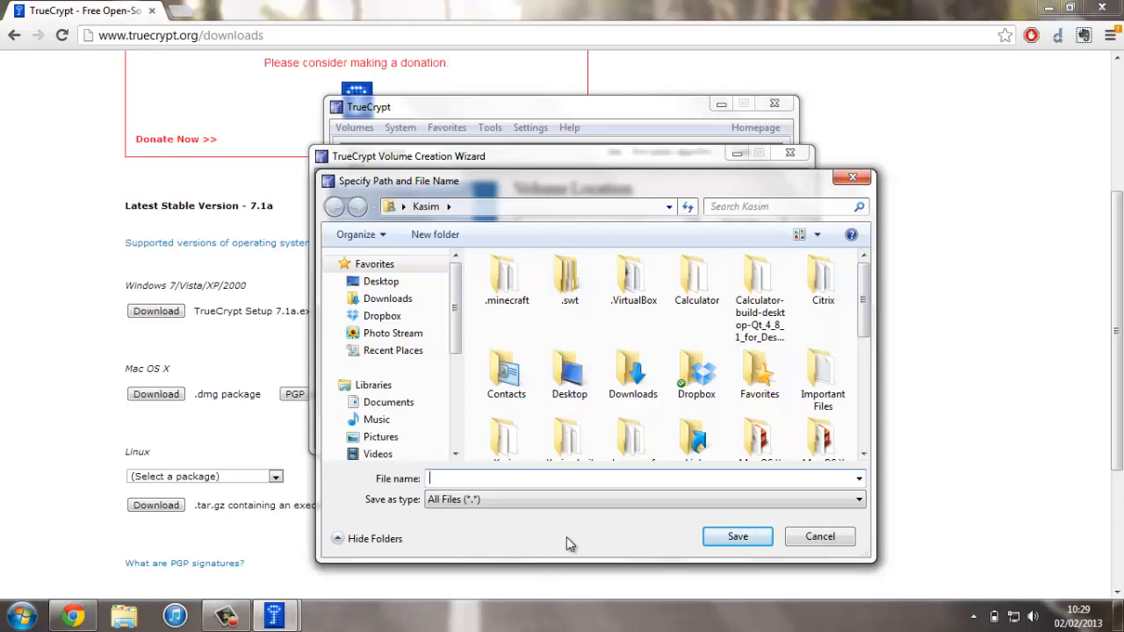
{"action": "type", "text": "encrypt"}
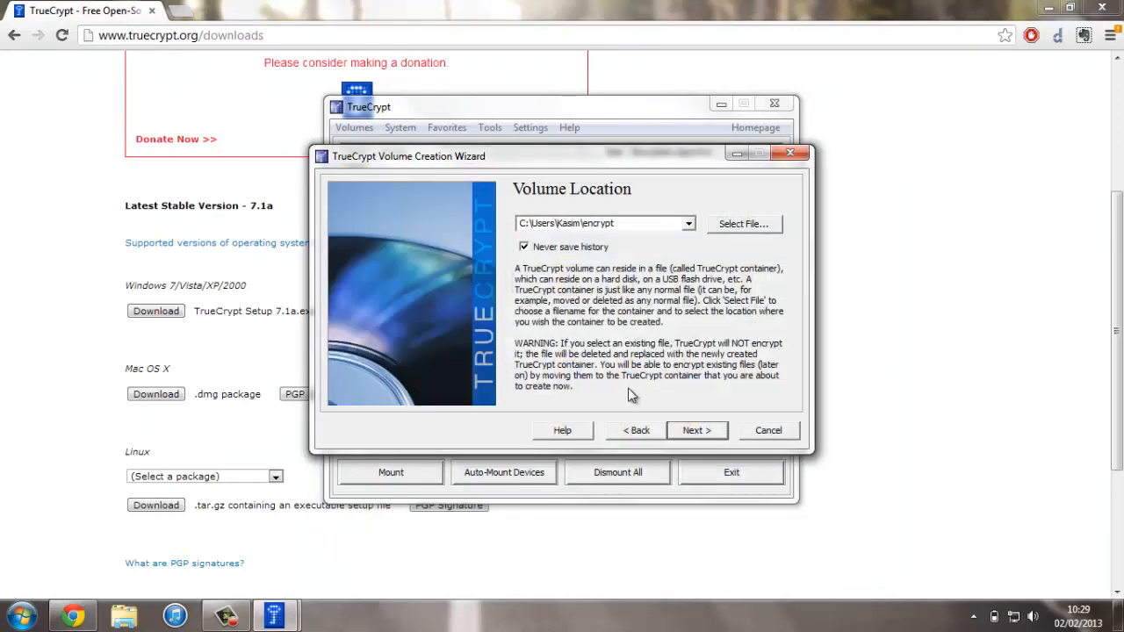
{"action": "left_click", "coordinate": [690, 433]}
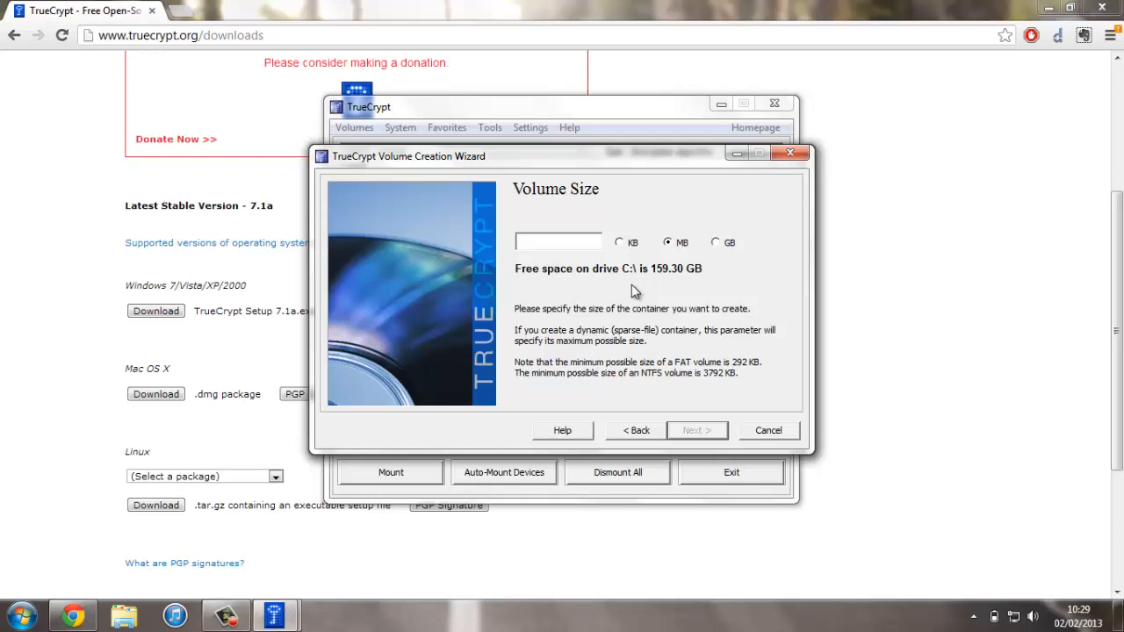
{"action": "type", "text": "500"}
{"action": "left_click", "coordinate": [693, 432]}
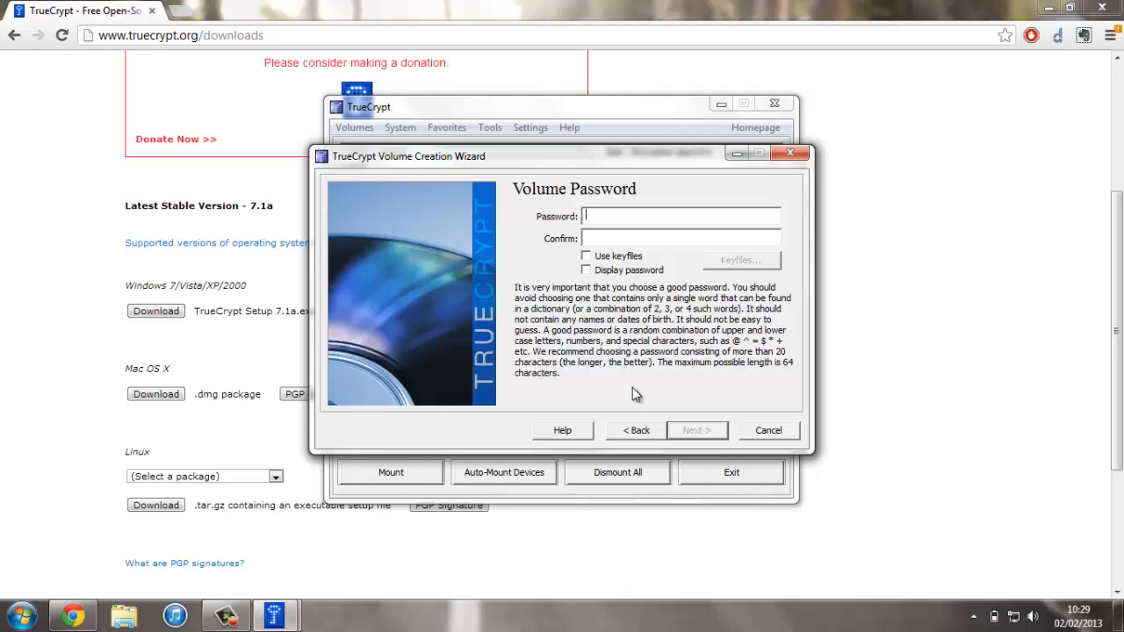
Enter and confirm the volume password, accepting the use of a short password
{"action": "type", "text": "*******"}
{"action": "left_click", "coordinate": [676, 239]}
{"action": "type", "text": "*******"}
{"action": "left_click", "coordinate": [585, 270]}
{"action": "left_click", "coordinate": [587, 270]}
{"action": "left_click", "coordinate": [690, 431]}
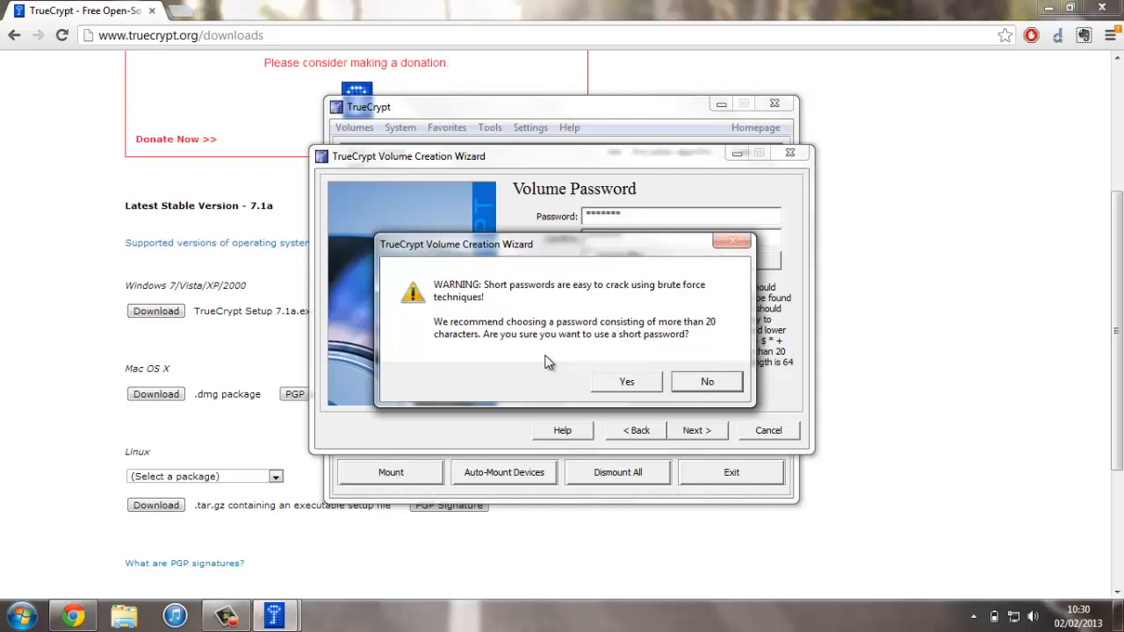
{"action": "left_click", "coordinate": [623, 382]}
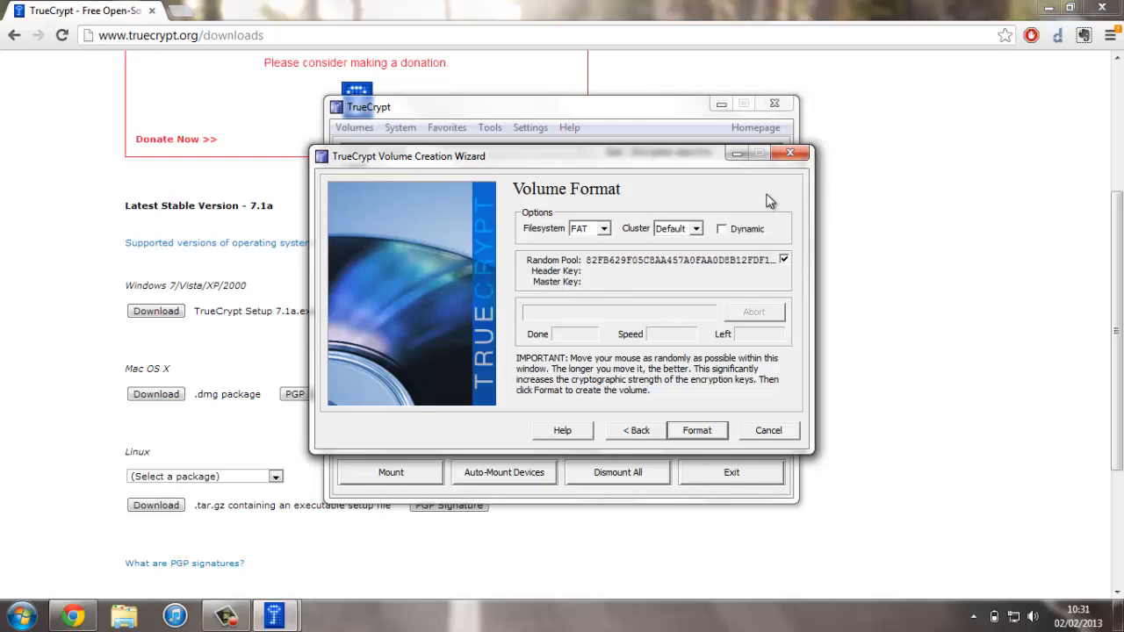
Format the new volume with the preset filesystem options and exit the Volume Creation Wizard
{"action": "left_click", "coordinate": [702, 435]}
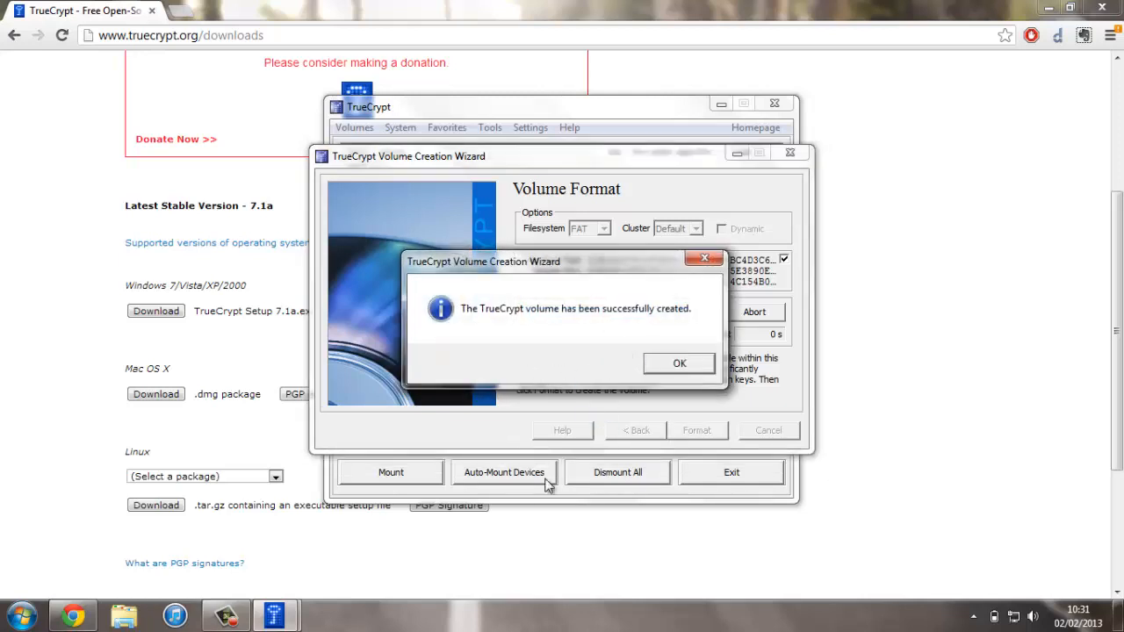
{"action": "left_click", "coordinate": [684, 364]}
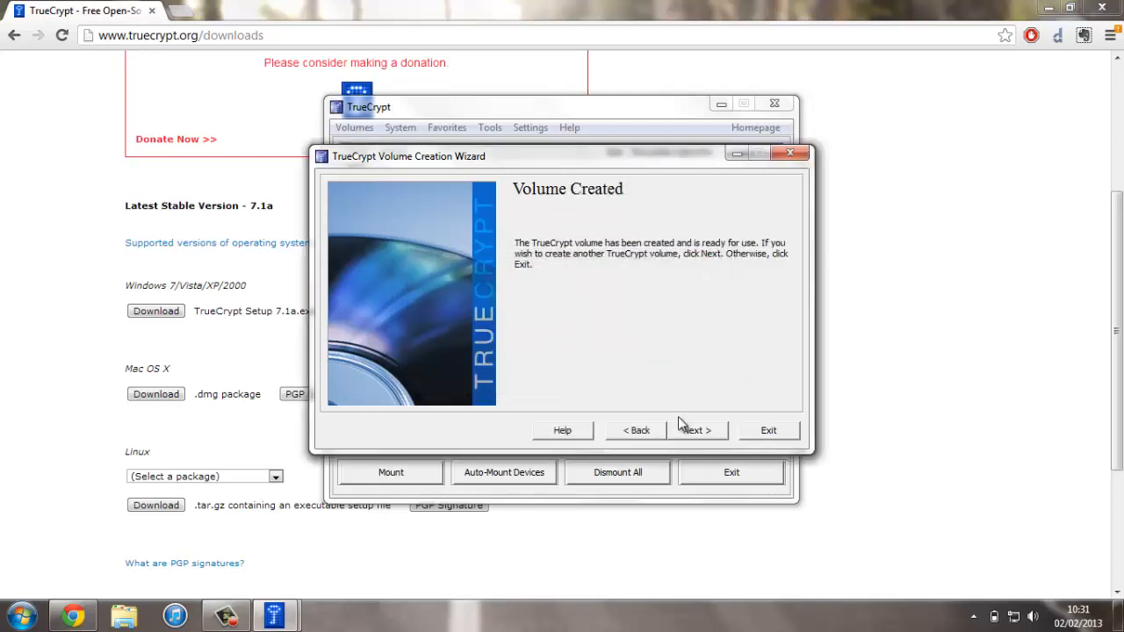
{"action": "left_click", "coordinate": [769, 432]}
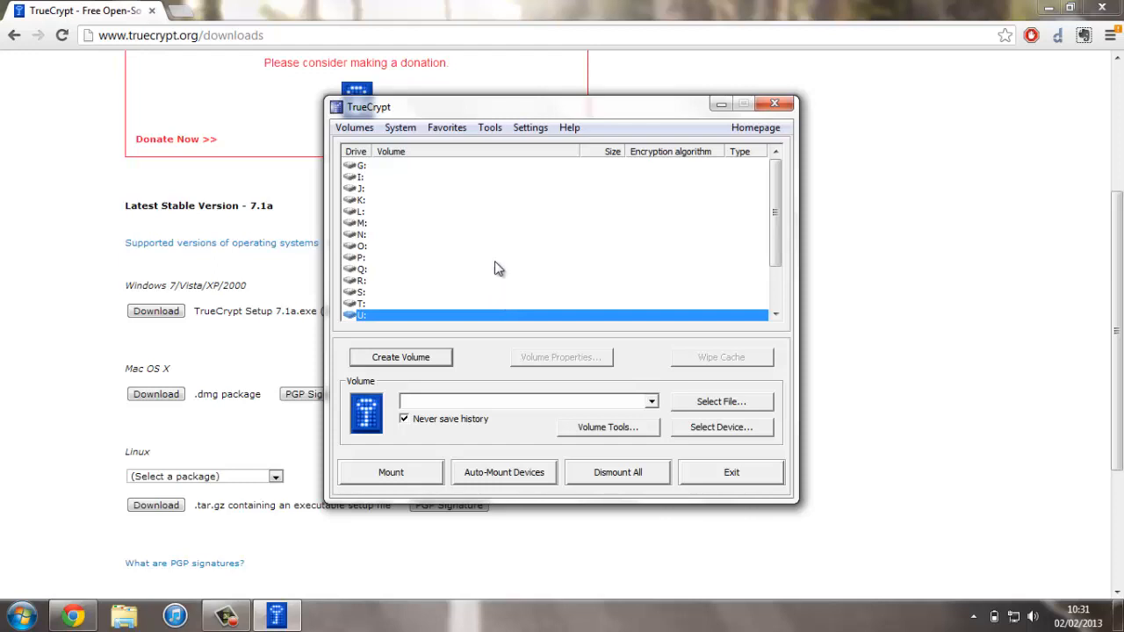
Select drive letter M: and choose the encrypt container file as the volume to mount
{"action": "scroll", "coordinate": [491, 254], "scroll_direction": "down", "scroll_amount": 2}
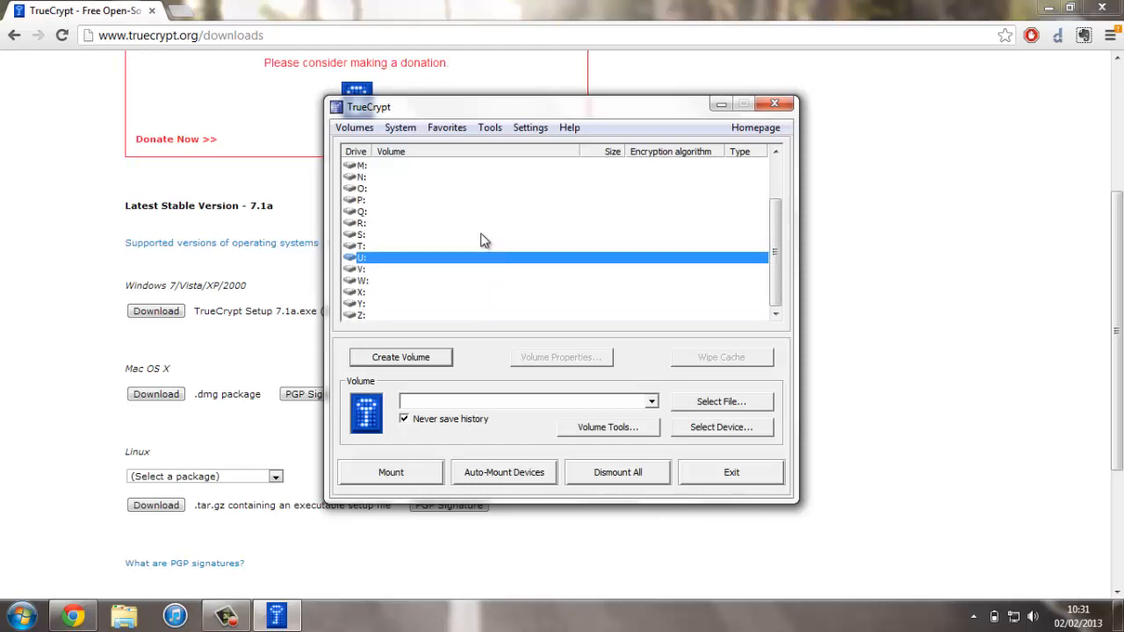
{"action": "scroll", "coordinate": [484, 240], "scroll_direction": "up", "scroll_amount": 2}
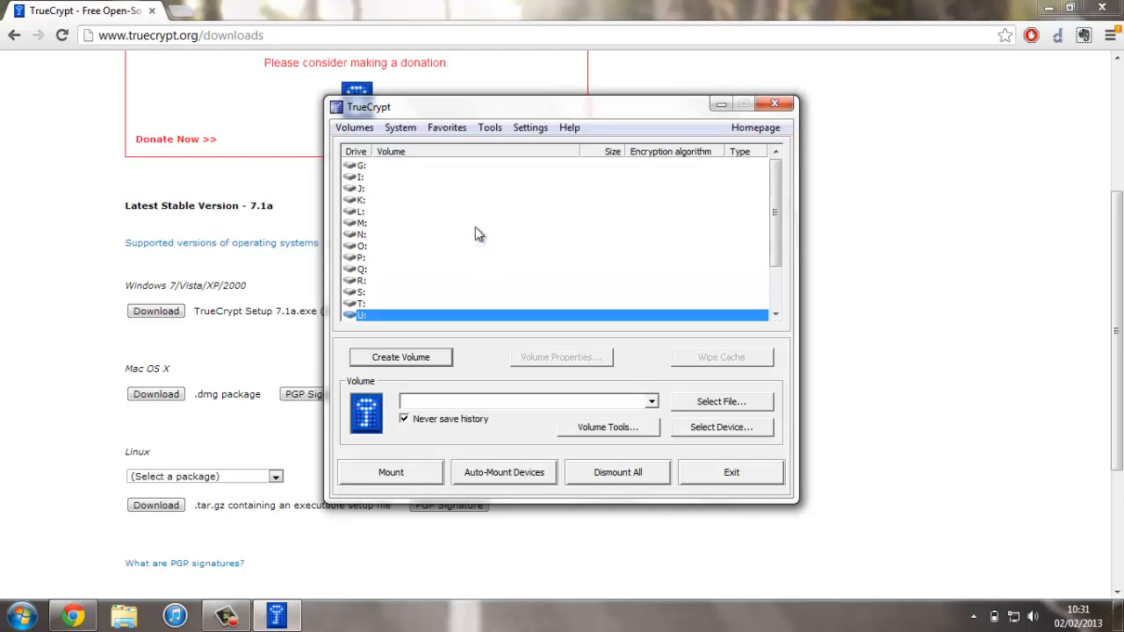
{"action": "scroll", "coordinate": [391, 198], "scroll_direction": "down", "scroll_amount": 2}
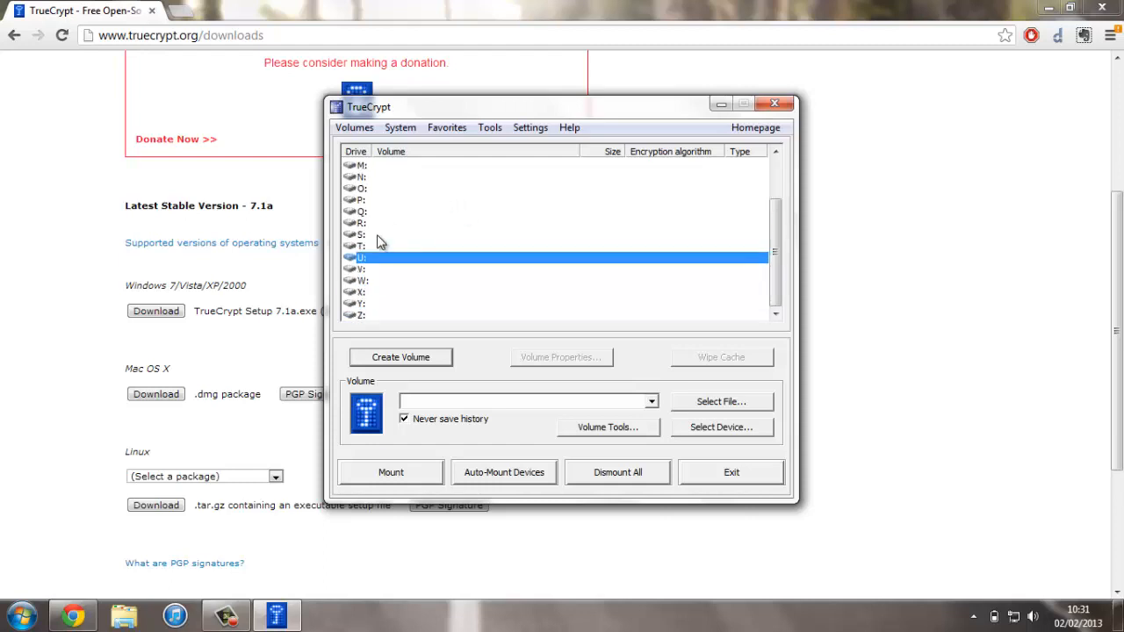
{"action": "scroll", "coordinate": [473, 189], "scroll_direction": "up", "scroll_amount": 2}
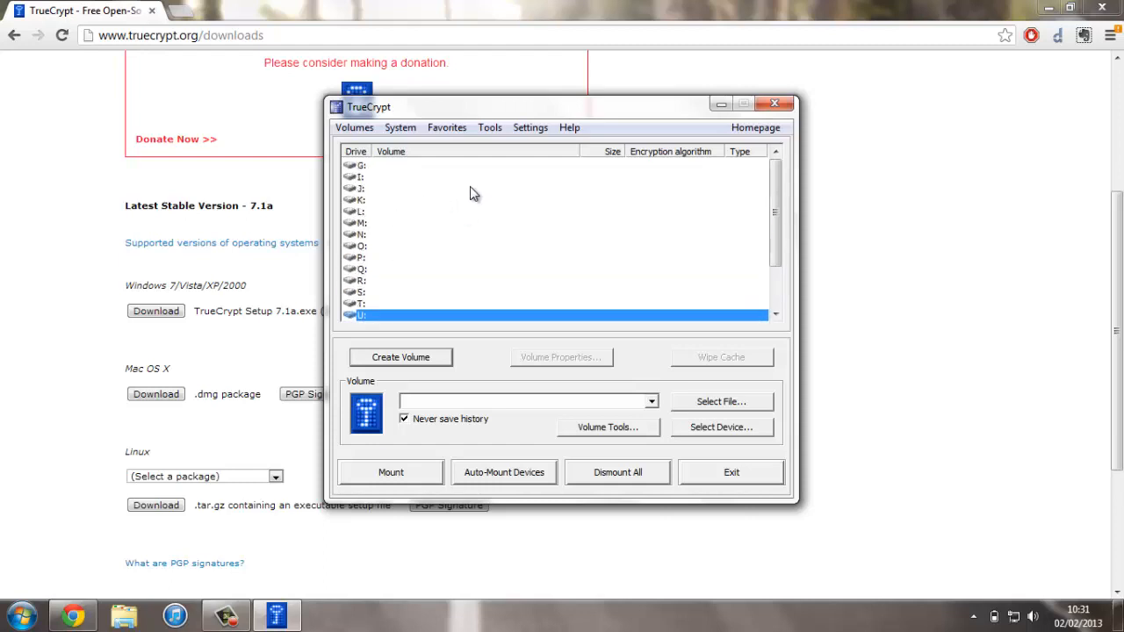
{"action": "left_click", "coordinate": [381, 225]}
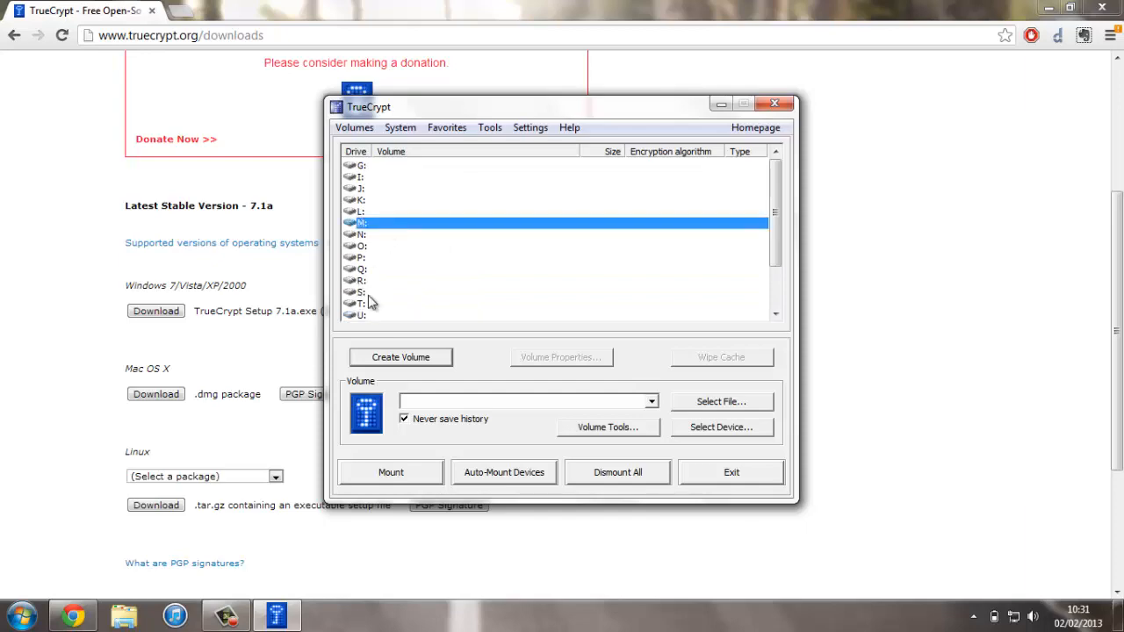
{"action": "left_click", "coordinate": [728, 403]}
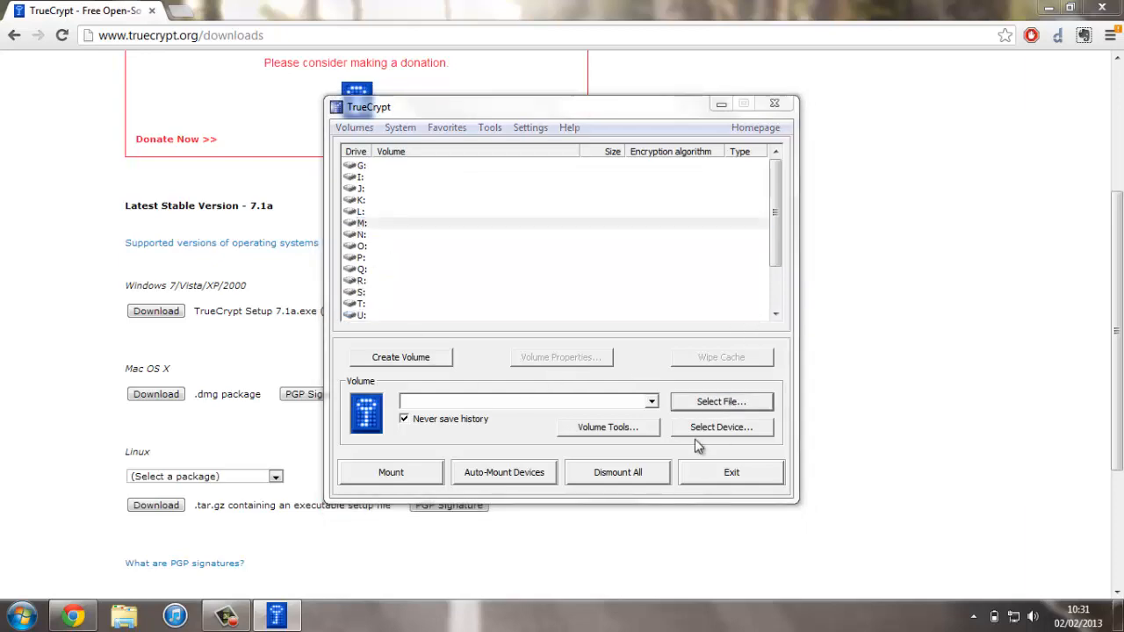
{"action": "scroll", "coordinate": [851, 413], "scroll_direction": "down", "scroll_amount": 5}
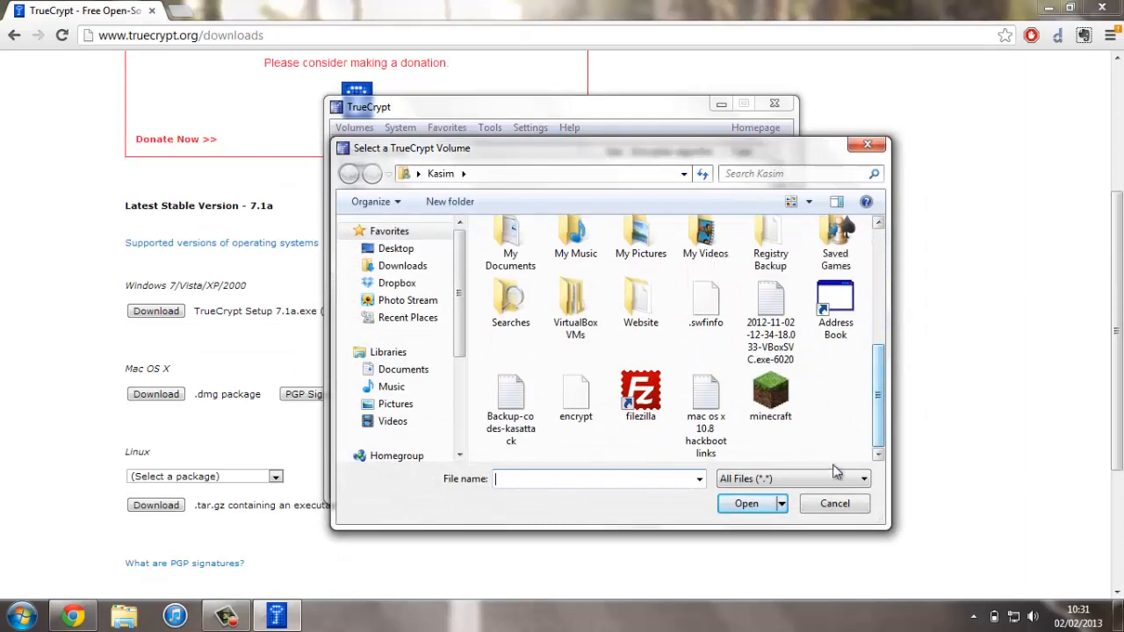
{"action": "left_click", "coordinate": [582, 404]}
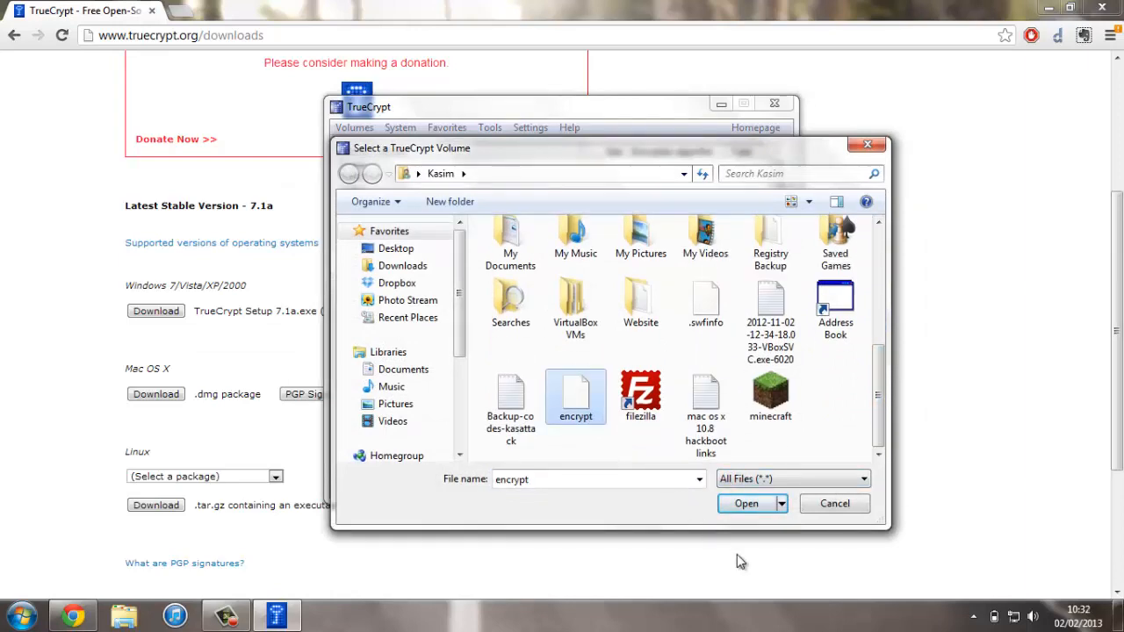
{"action": "left_click", "coordinate": [762, 517]}
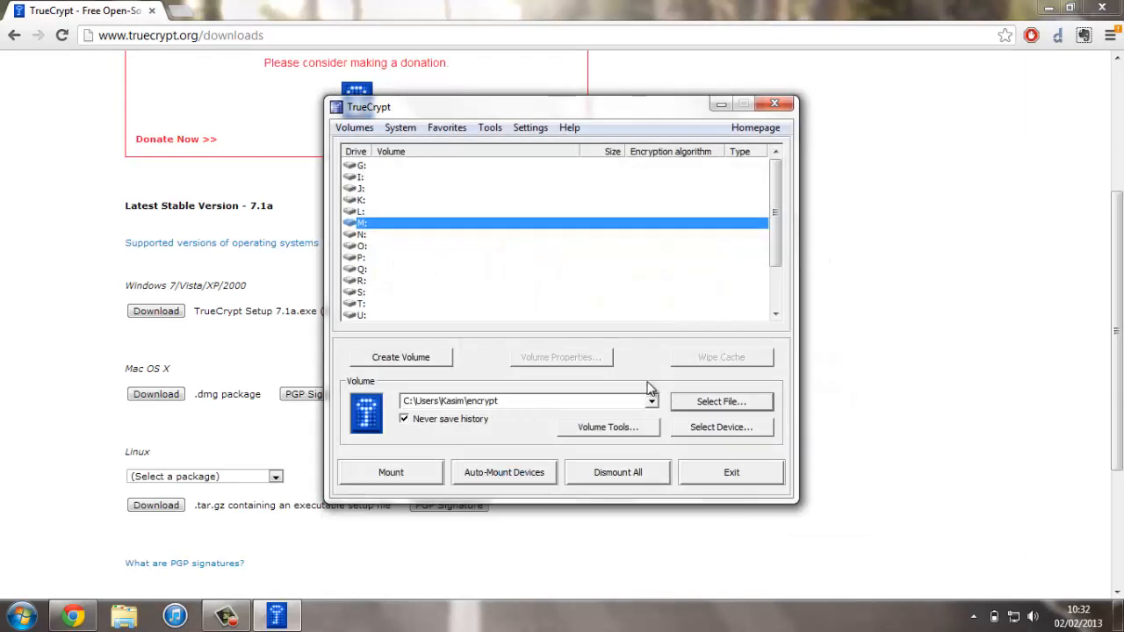
Mount the encrypt container on drive M: by entering the volume password
{"action": "left_click", "coordinate": [367, 472]}
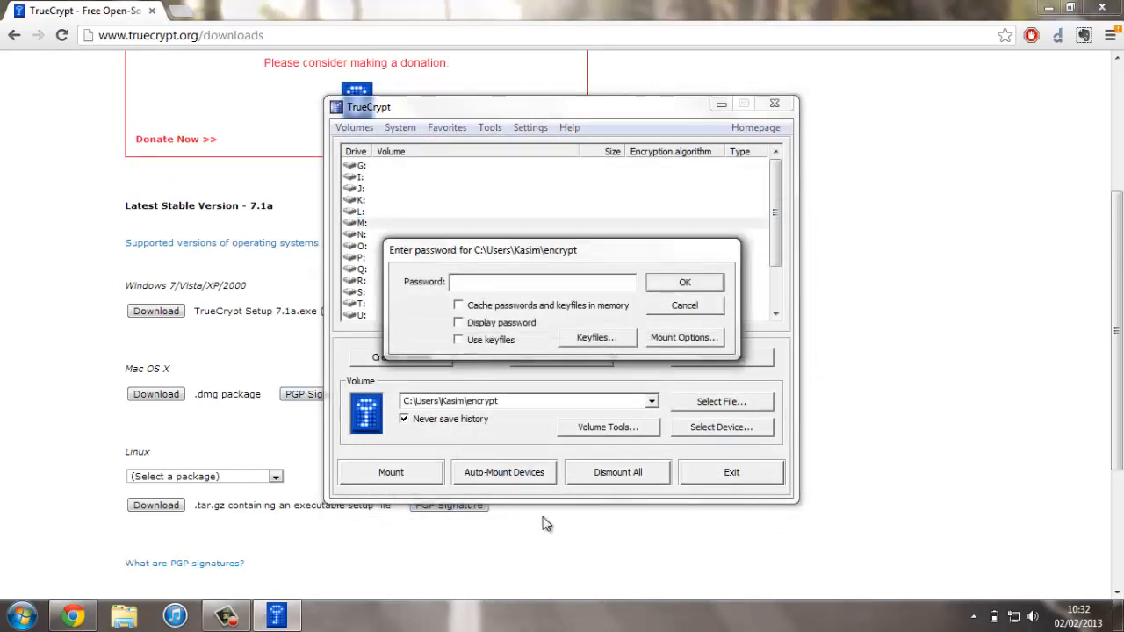
{"action": "type", "text": "*******"}
{"action": "left_click", "coordinate": [685, 282]}
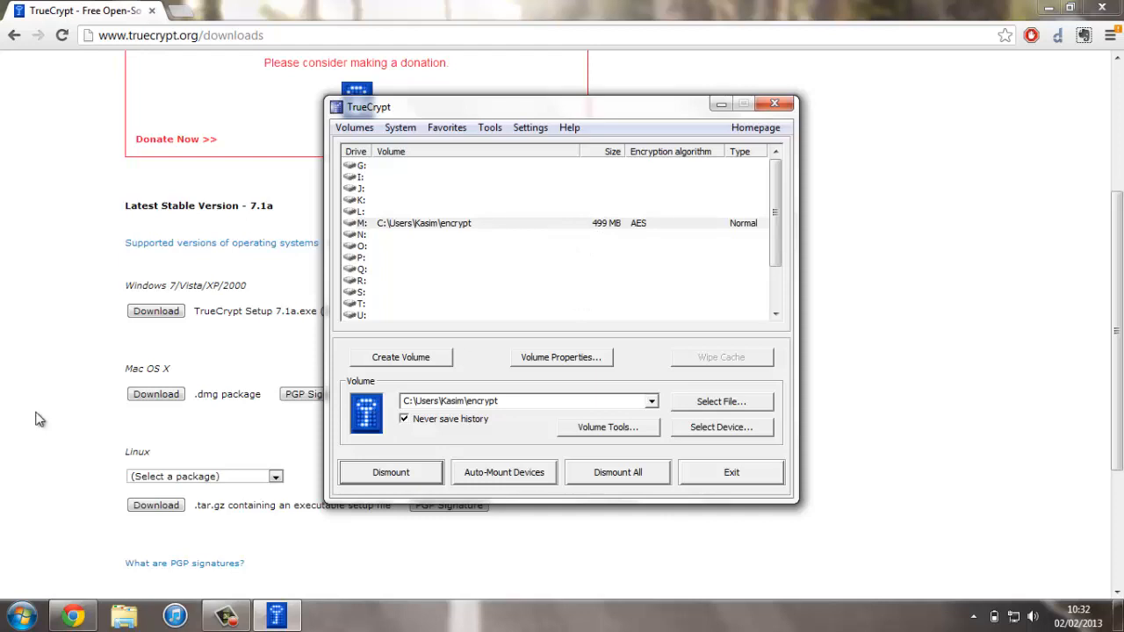
Open the mounted drive M: from the Computer drive list in Windows Explorer
{"action": "left_click", "coordinate": [22, 615]}
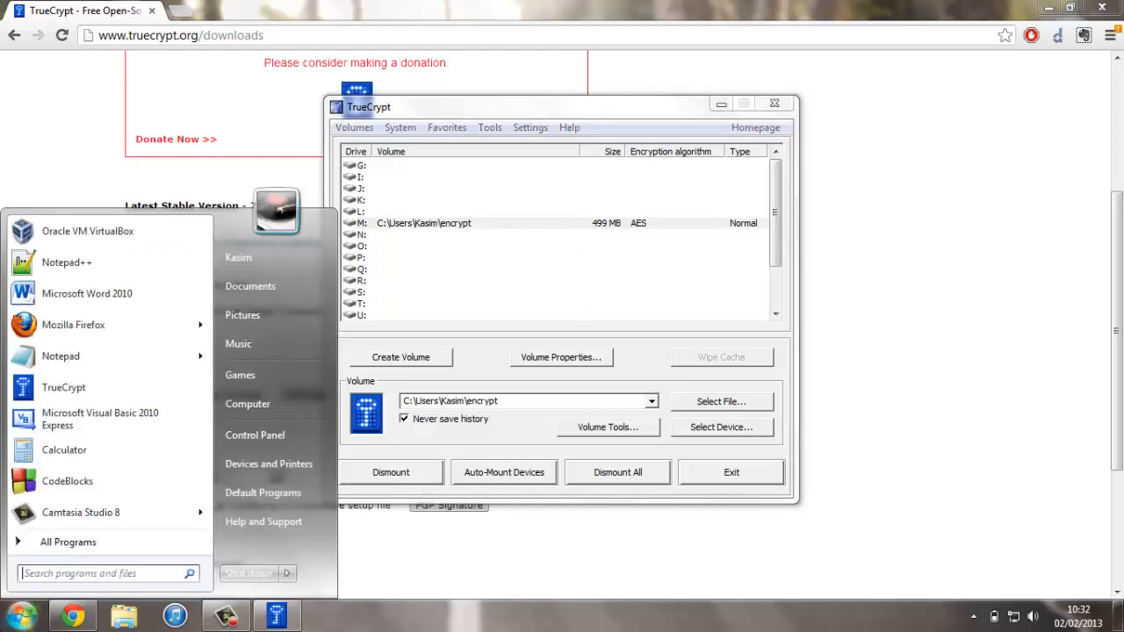
{"action": "left_click", "coordinate": [254, 406]}
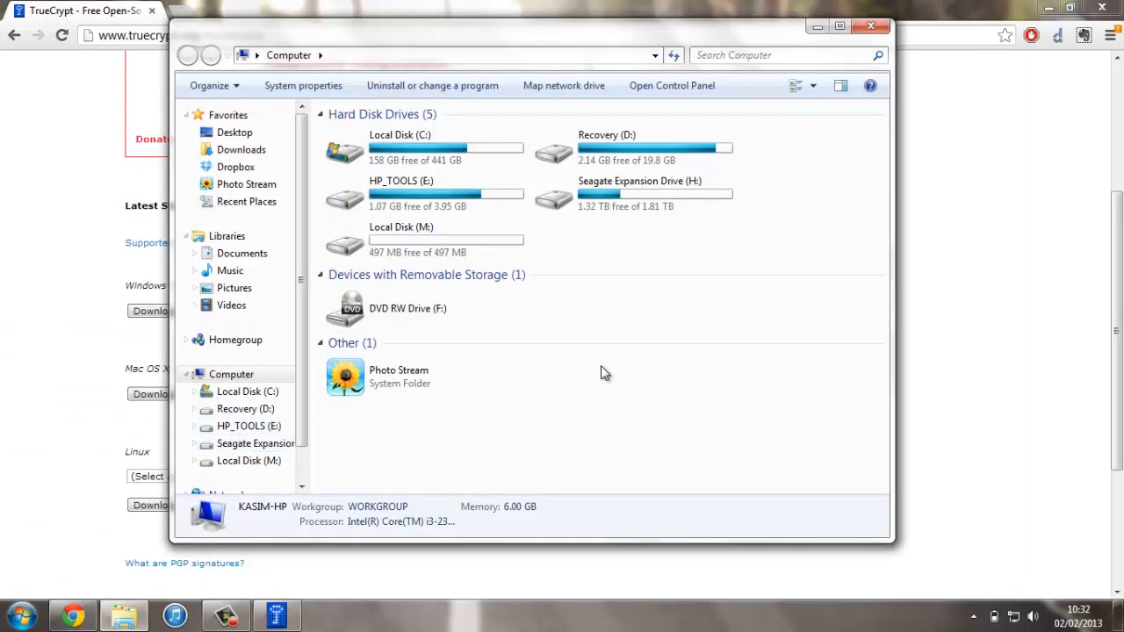
{"action": "double_click", "coordinate": [490, 239]}
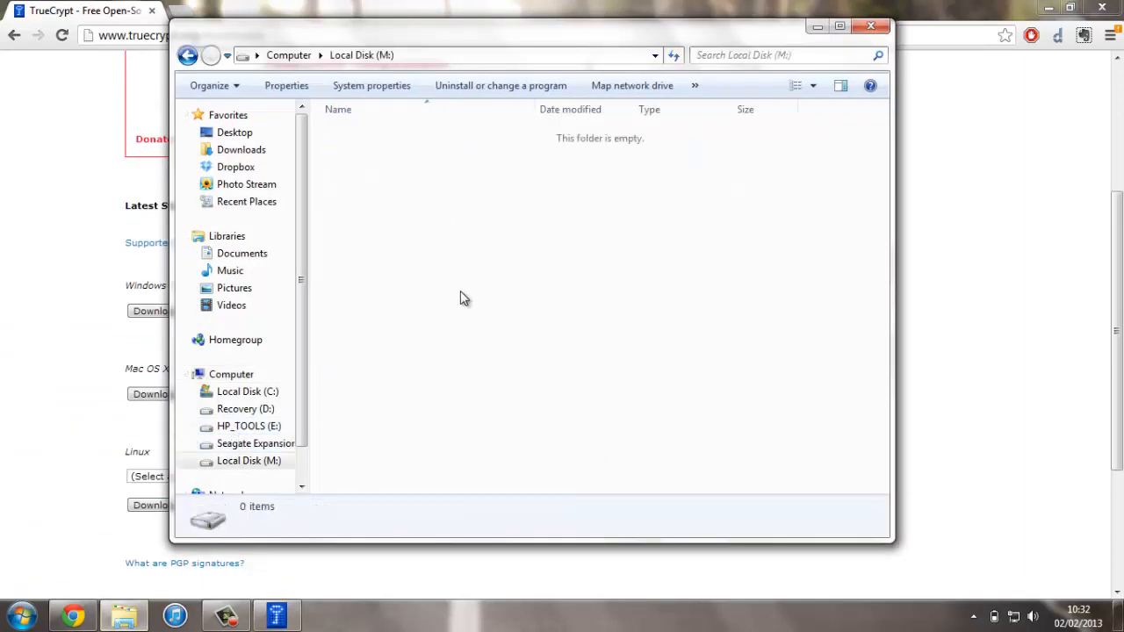
{"action": "left_click_drag", "start_coordinate": [769, 227], "coordinate": [284, 162]}
Open the personal user folder in a second window and go into its Important Files folder
{"action": "left_click", "coordinate": [22, 615]}
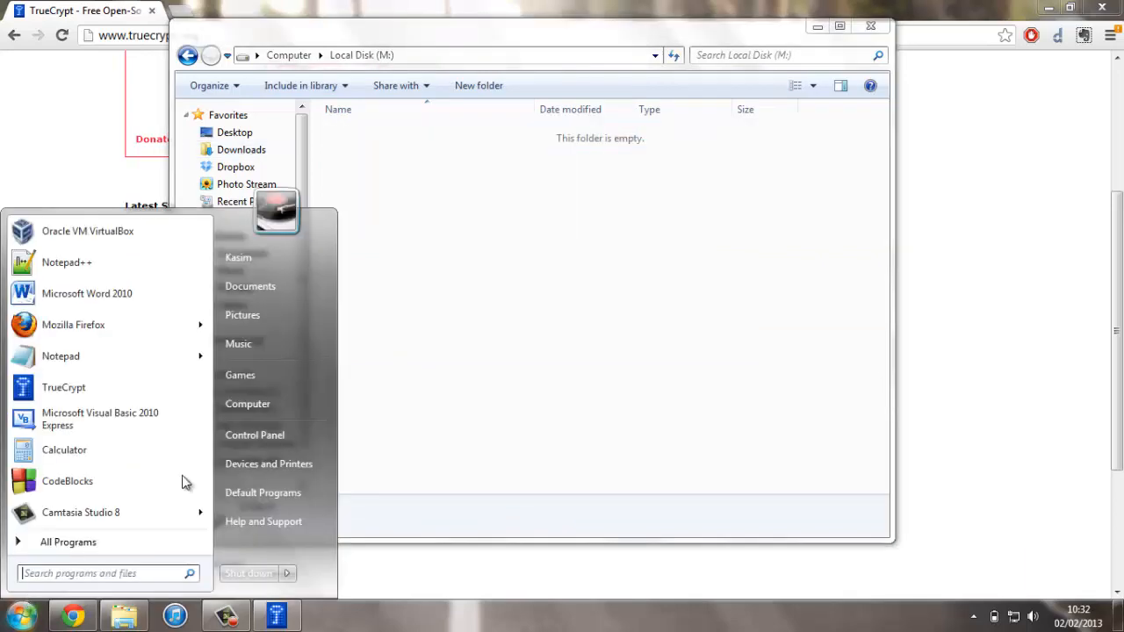
{"action": "left_click", "coordinate": [287, 258]}
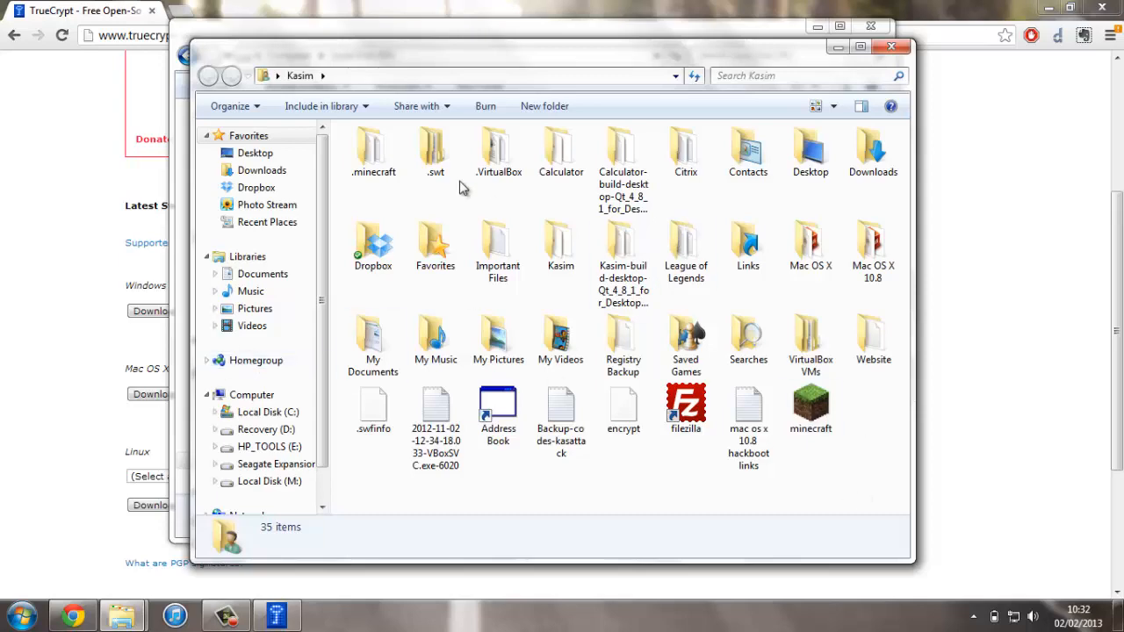
{"action": "left_click", "coordinate": [546, 160]}
{"action": "left_click", "coordinate": [496, 245]}
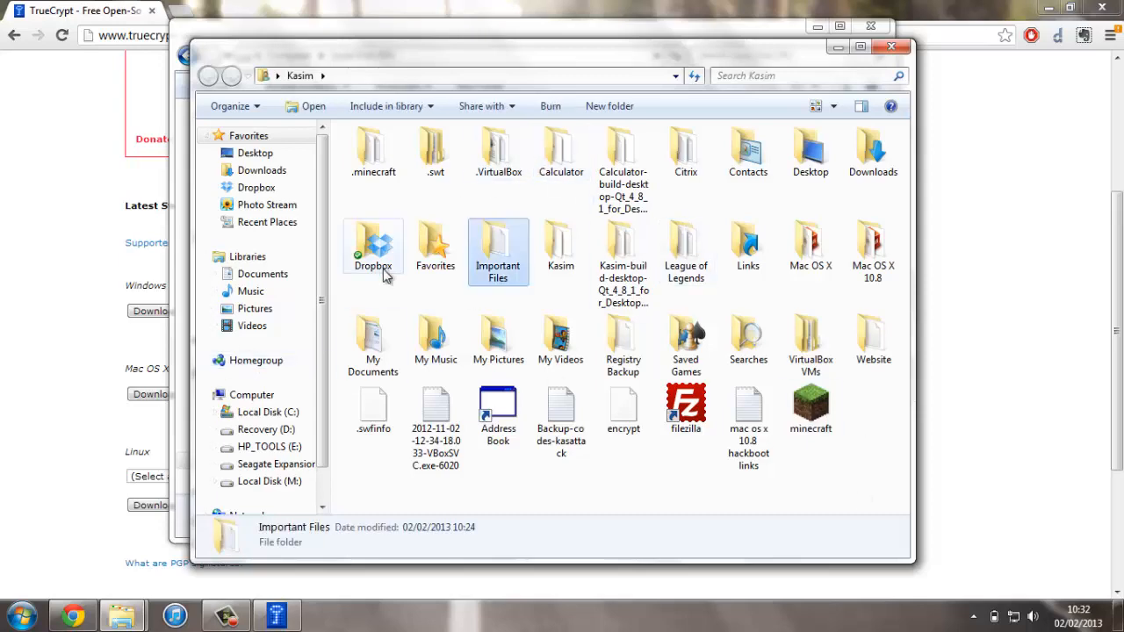
{"action": "left_click_drag", "start_coordinate": [563, 63], "coordinate": [578, 72]}
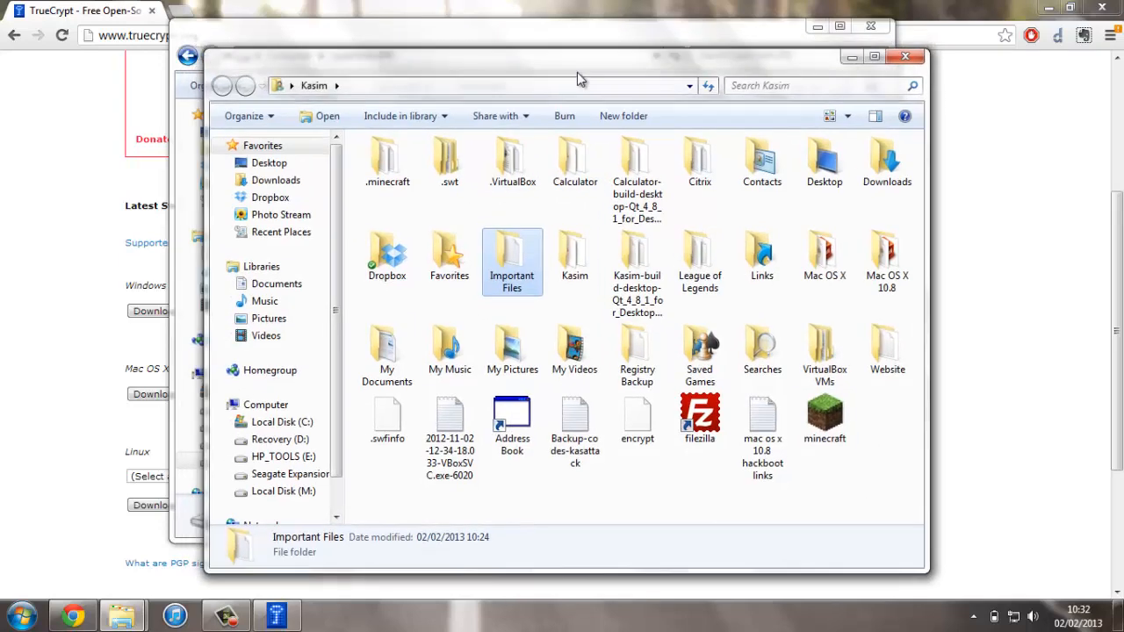
{"action": "double_click", "coordinate": [509, 246]}
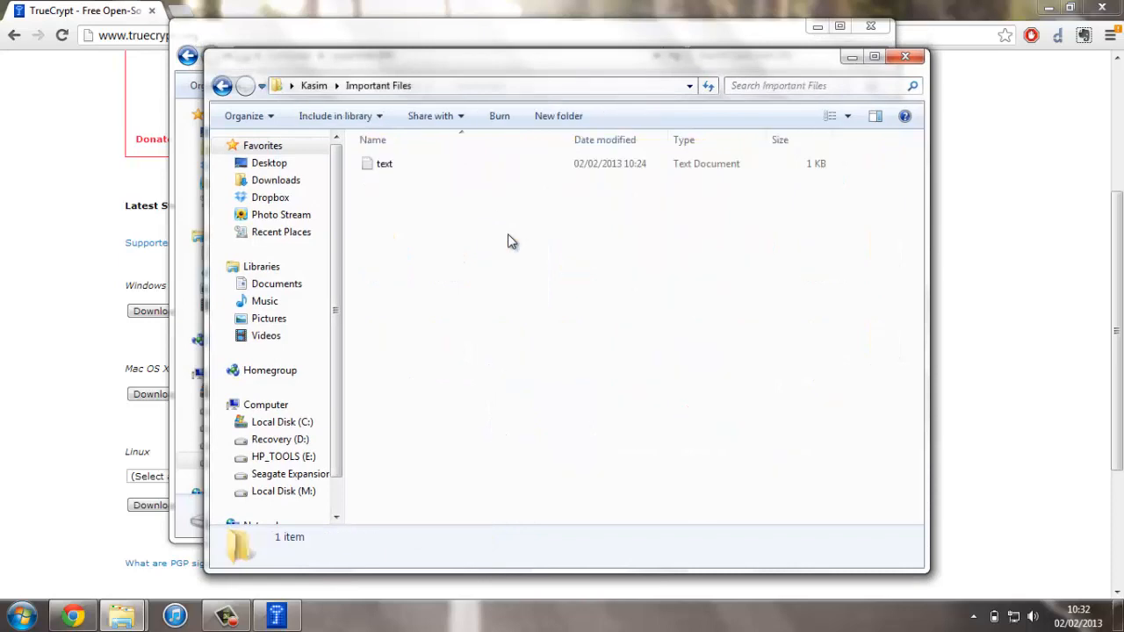
View the contents of the text document in Important Files, close it and return to the personal user folder
{"action": "double_click", "coordinate": [494, 167]}
{"action": "left_click", "coordinate": [928, 106]}
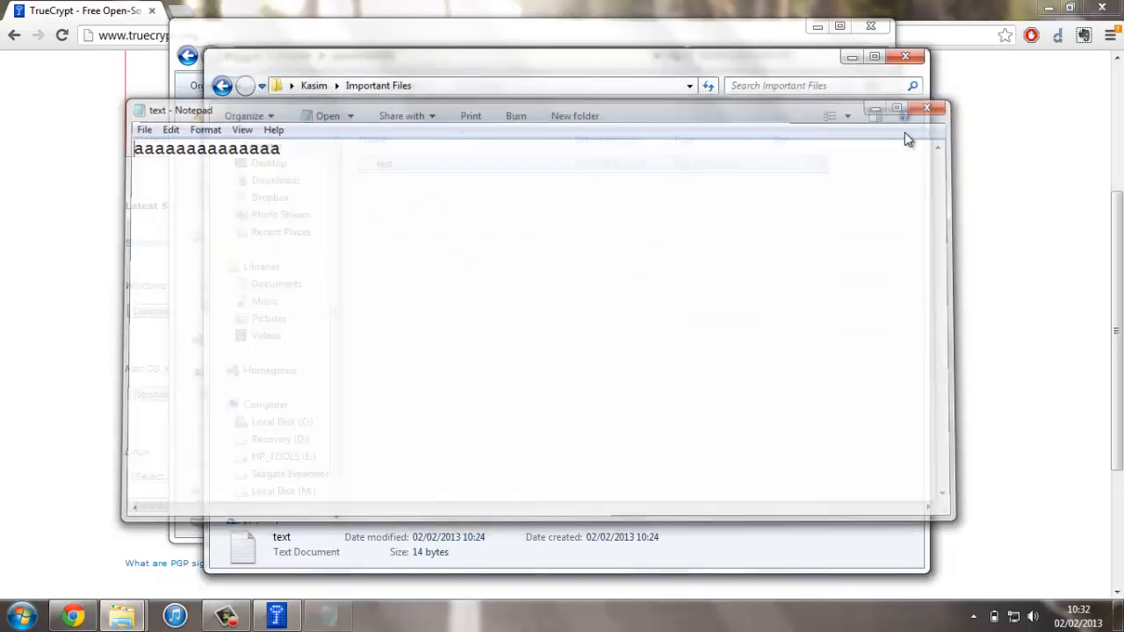
{"action": "left_click", "coordinate": [223, 90]}
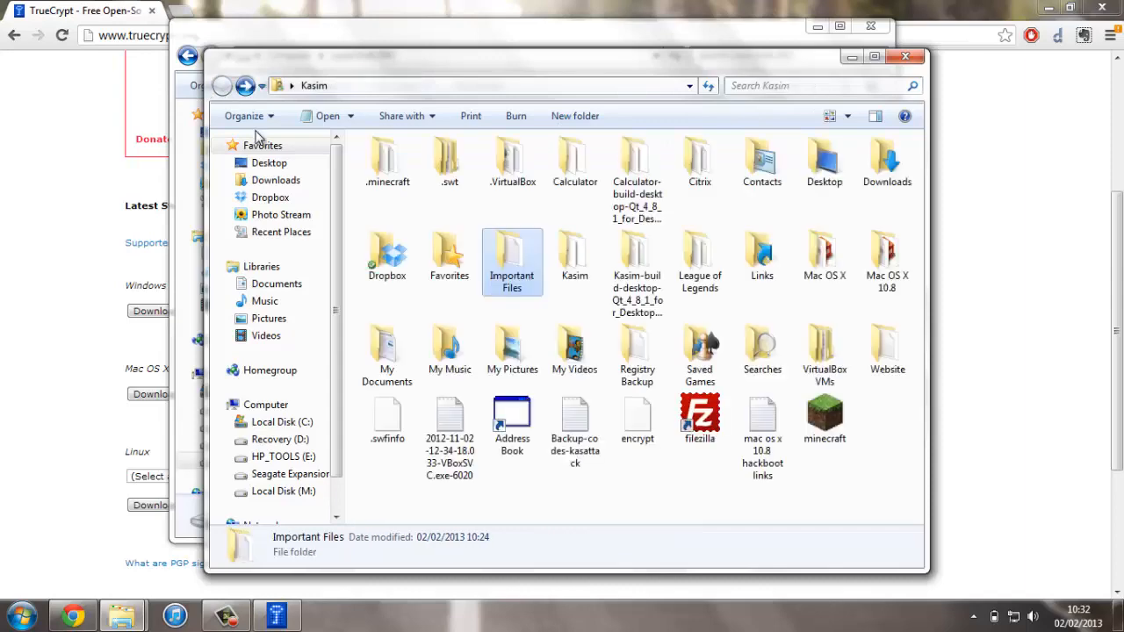
Copy the Important Files folder from the personal user folder to drive M: and close the source window
{"action": "left_click_drag", "start_coordinate": [521, 72], "coordinate": [821, 113]}
{"action": "left_click_drag", "start_coordinate": [799, 274], "coordinate": [431, 263]}
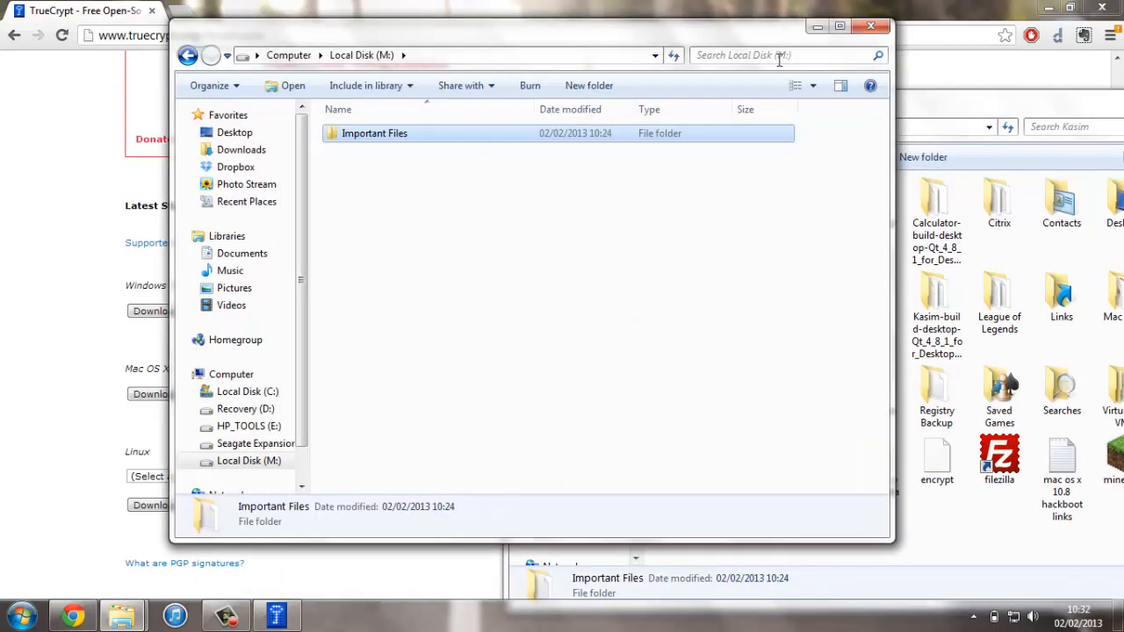
{"action": "left_click_drag", "start_coordinate": [1002, 107], "coordinate": [692, 43]}
{"action": "left_click", "coordinate": [894, 37]}
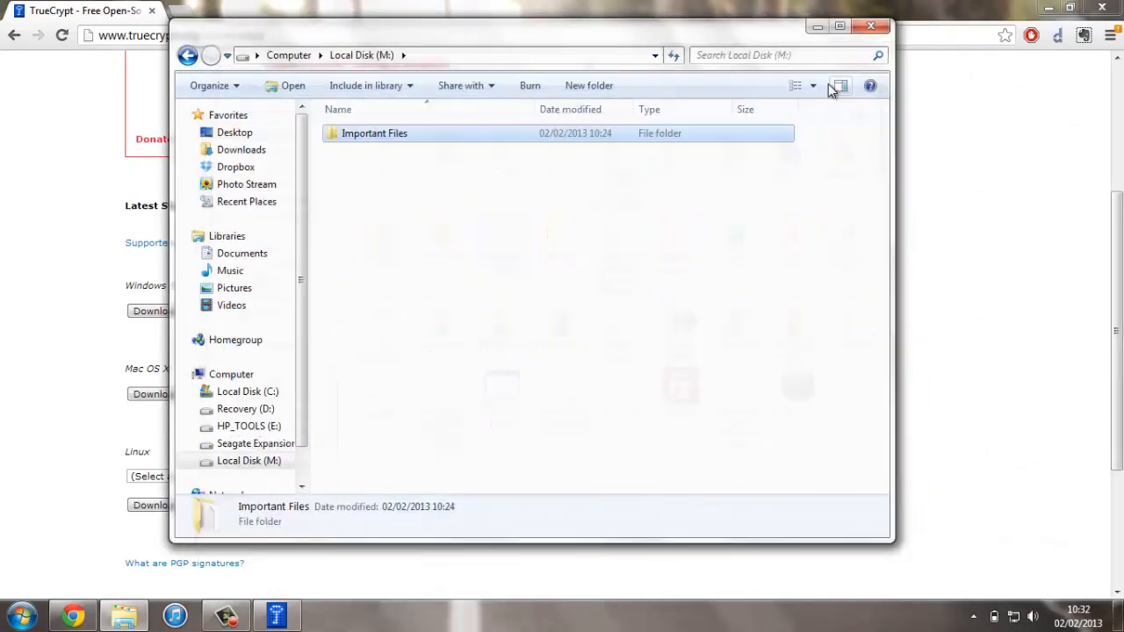
Return to the Computer drive list and dismount the encrypt volume from drive M: in TrueCrypt
{"action": "left_click", "coordinate": [287, 55]}
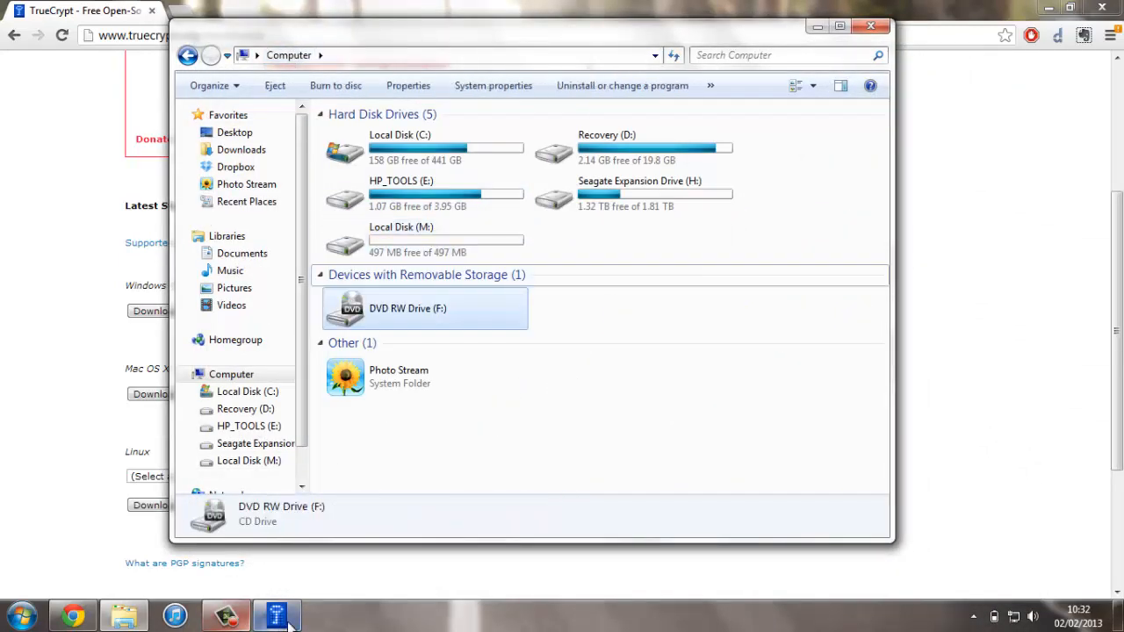
{"action": "left_click", "coordinate": [277, 615]}
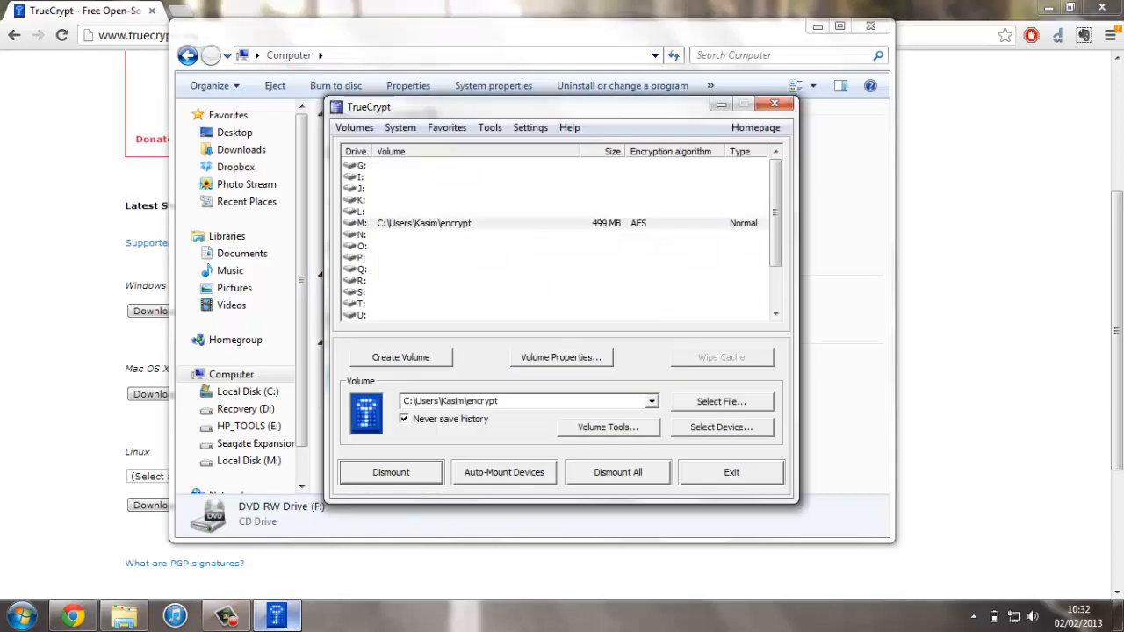
{"action": "left_click", "coordinate": [509, 226]}
{"action": "left_click", "coordinate": [391, 473]}
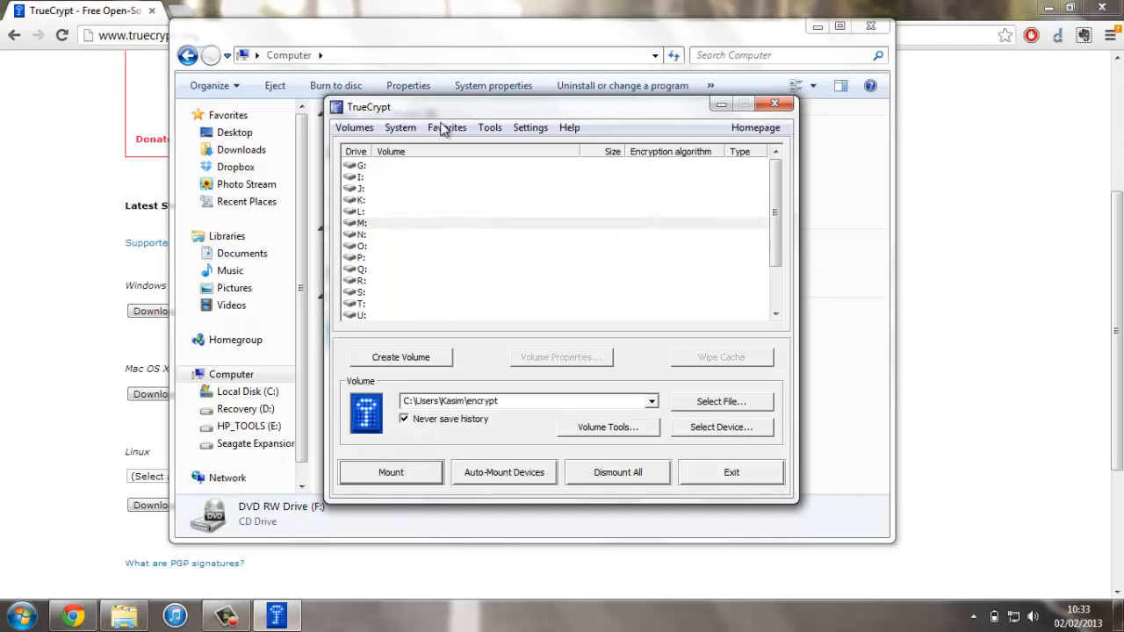
Check the Computer drive list in Windows Explorer for drive M: and put the window away
{"action": "left_click", "coordinate": [331, 31]}
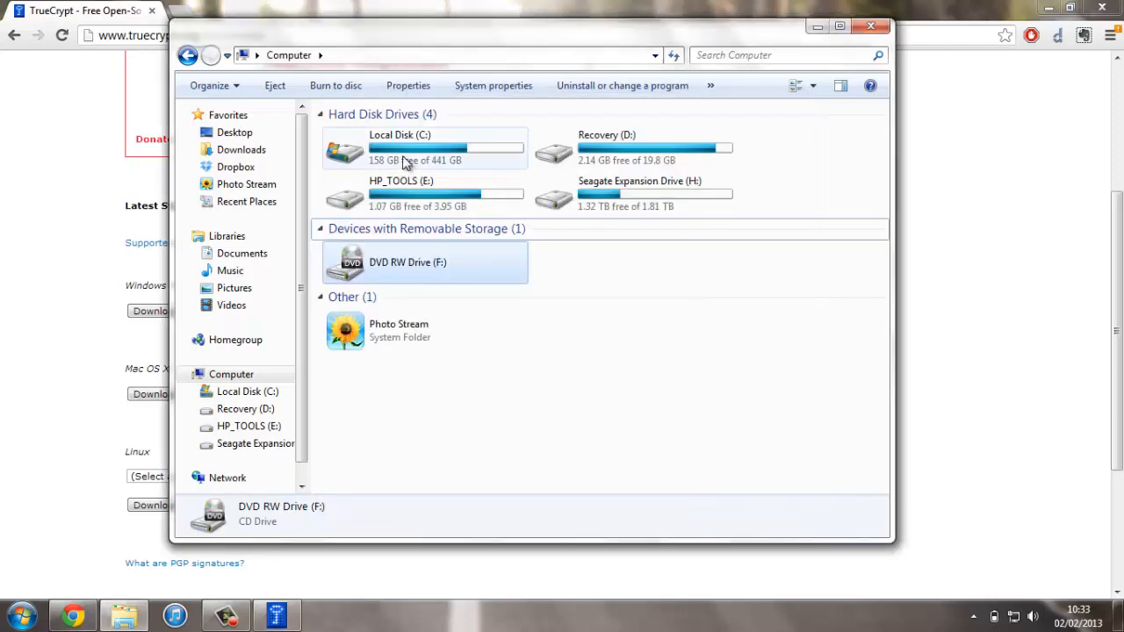
{"action": "left_click", "coordinate": [629, 417]}
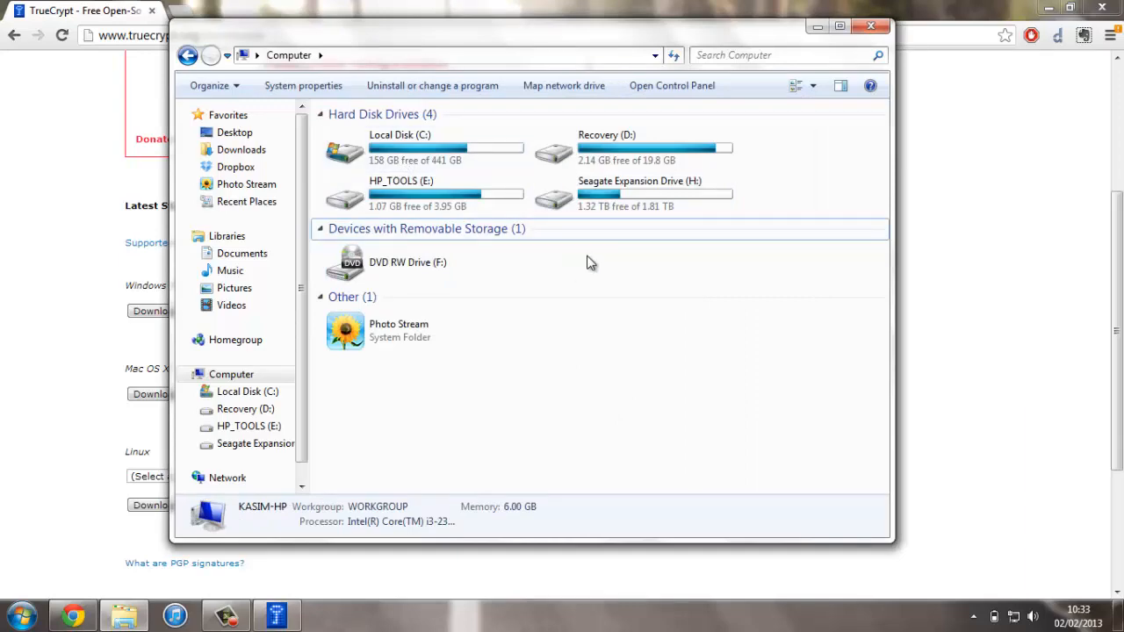
{"action": "left_click", "coordinate": [145, 620]}
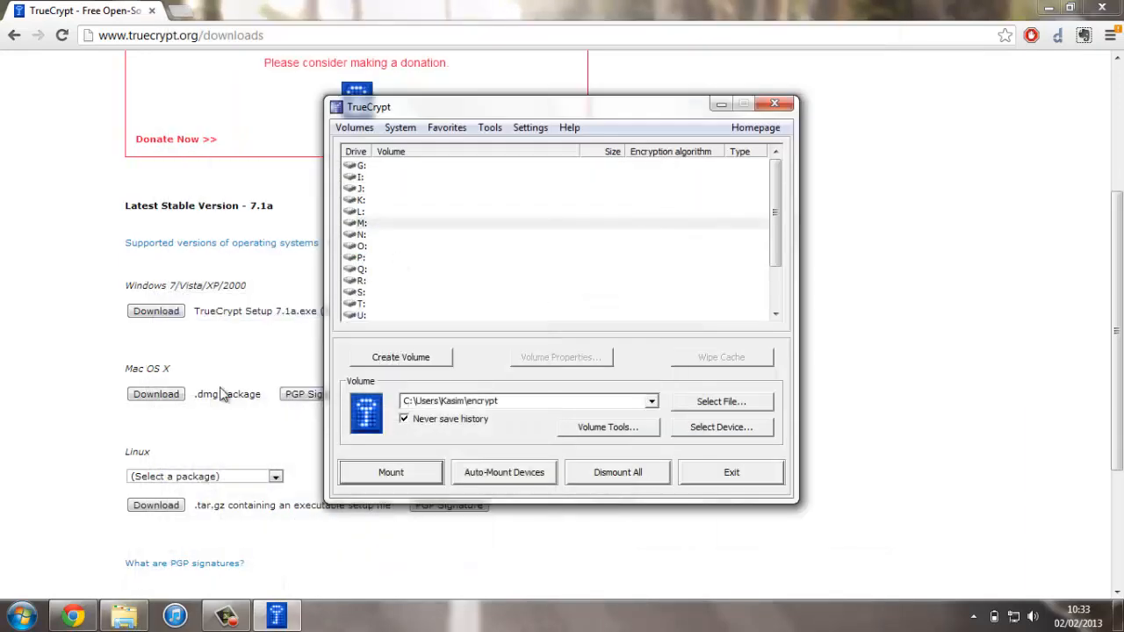
Open the personal user folder and inspect the general properties of the encrypt container file, closing them without changes
{"action": "left_click", "coordinate": [19, 615]}
{"action": "left_click", "coordinate": [262, 261]}
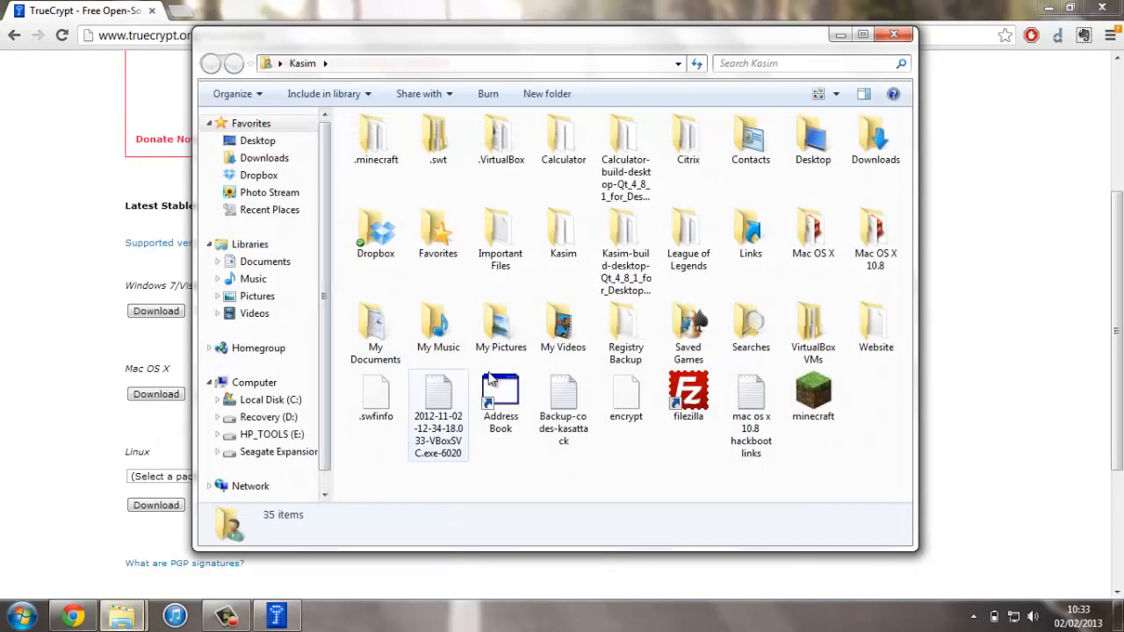
{"action": "left_click", "coordinate": [624, 406]}
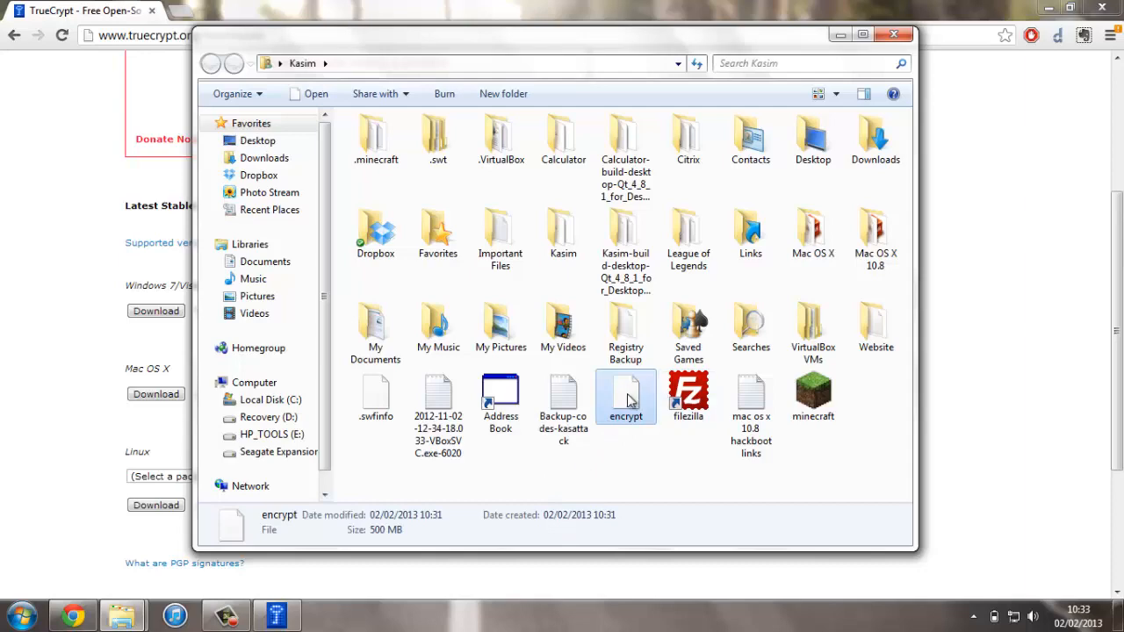
{"action": "left_click", "coordinate": [600, 497]}
{"action": "right_click", "coordinate": [622, 406]}
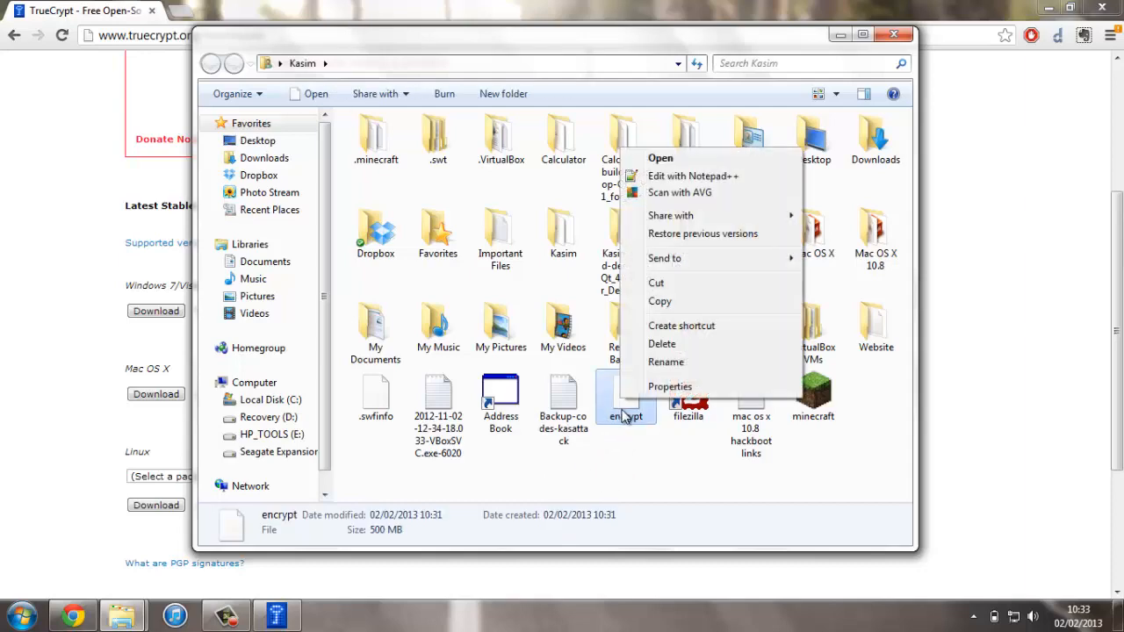
{"action": "left_click", "coordinate": [641, 385]}
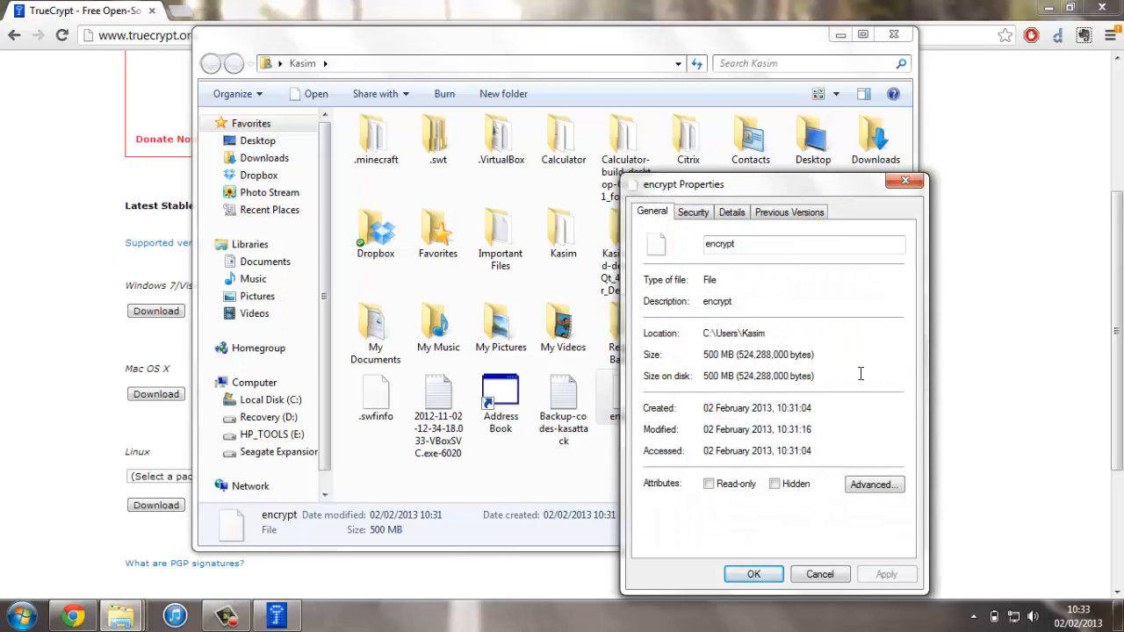
{"action": "left_click", "coordinate": [903, 181]}
{"action": "left_click", "coordinate": [651, 454]}
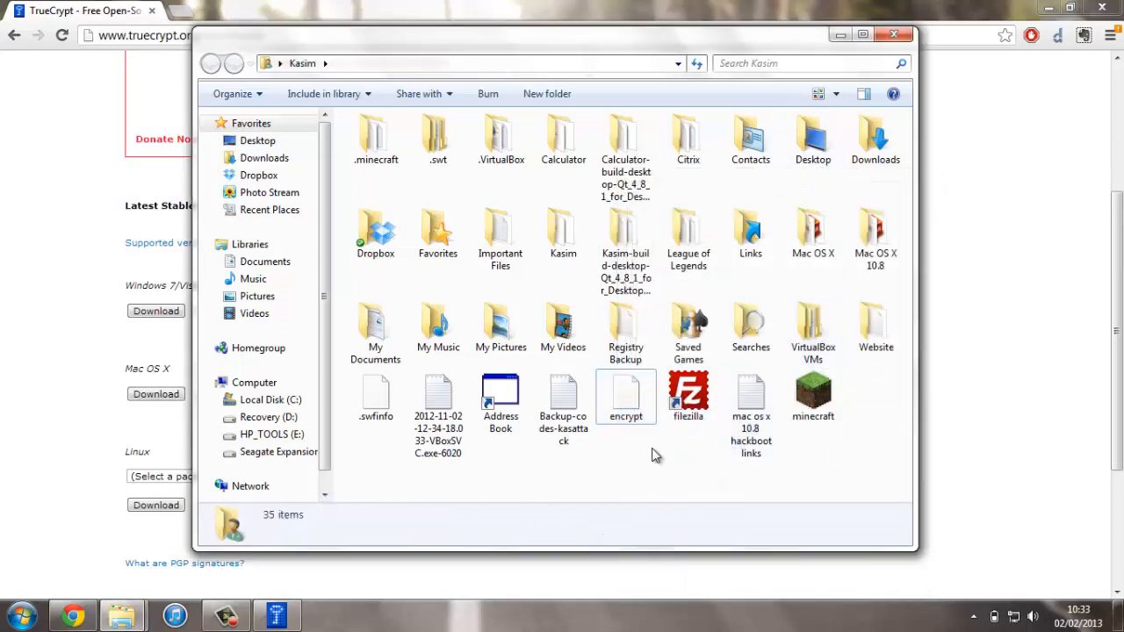